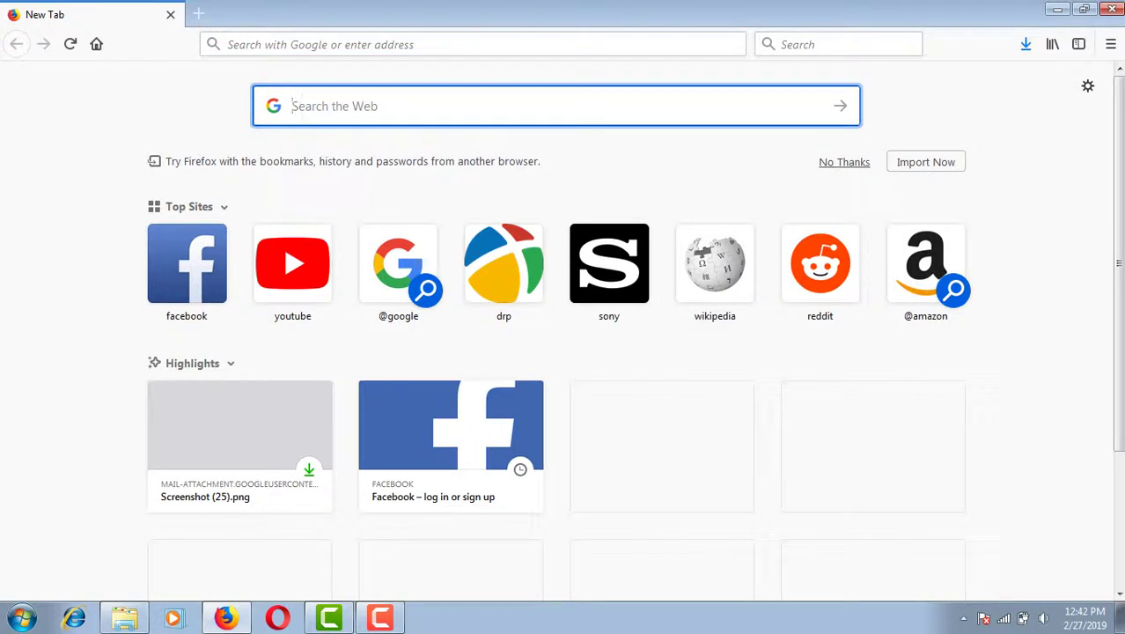
- Search Google for 'kee pass download' and open the Downloads - KeePass result
{"action": "type", "text": "pass"}
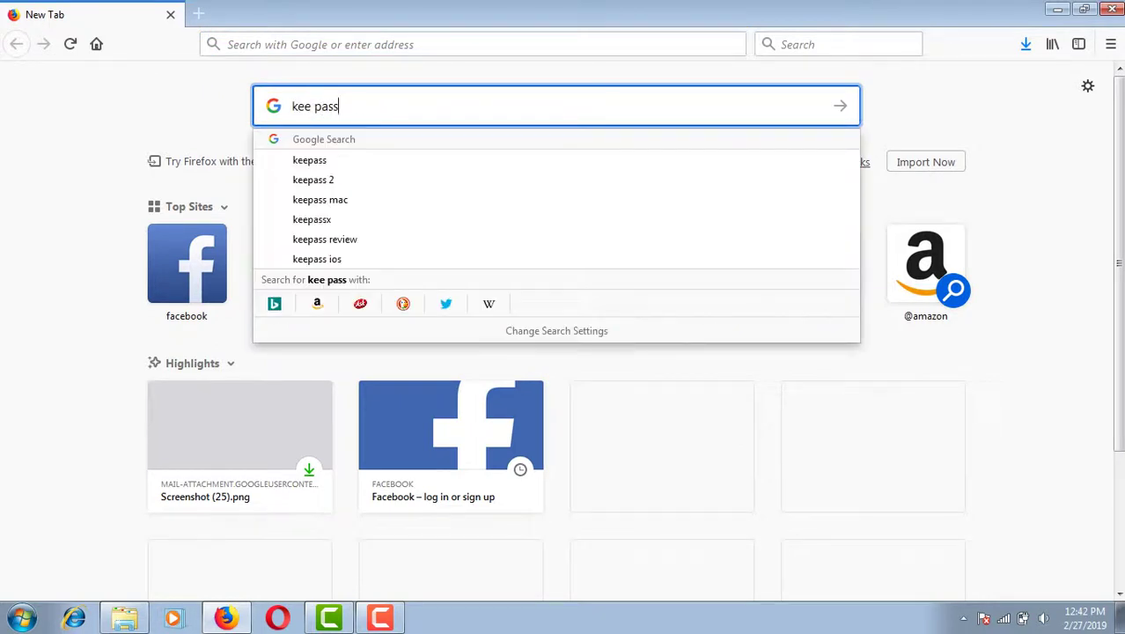
{"action": "type", "text": " download"}
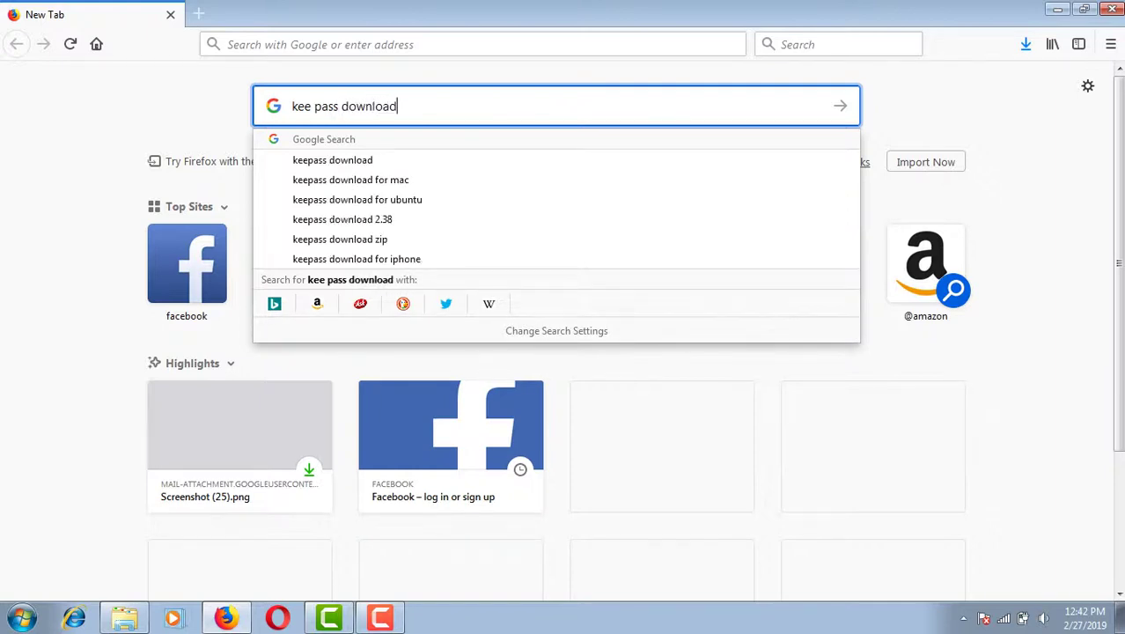
{"action": "key", "text": "Return"}
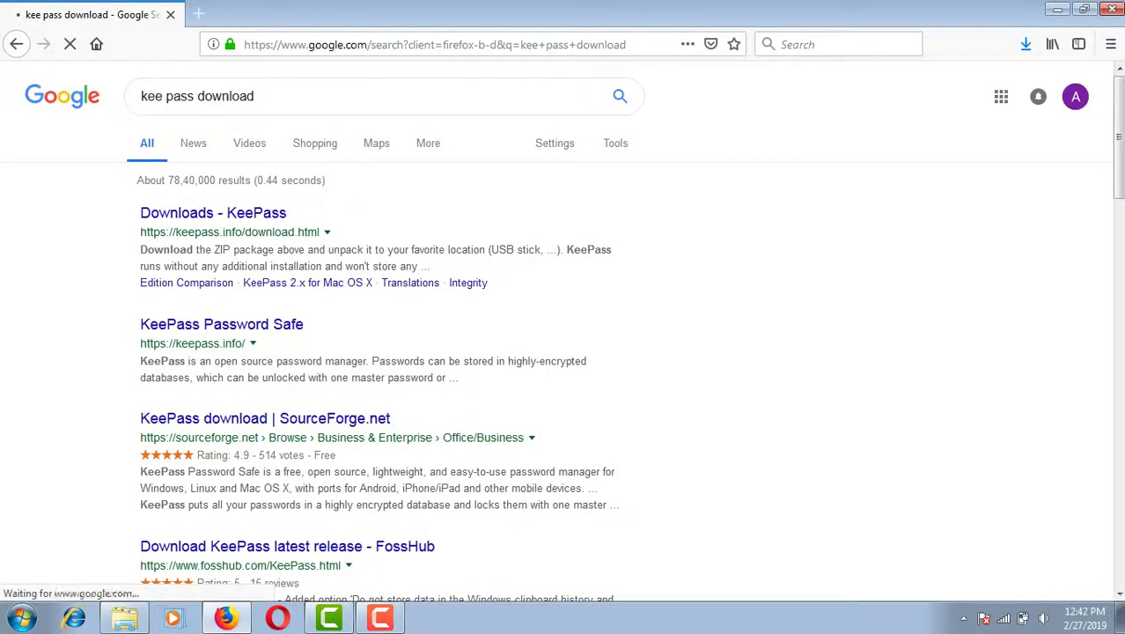
{"action": "left_click", "coordinate": [213, 213]}
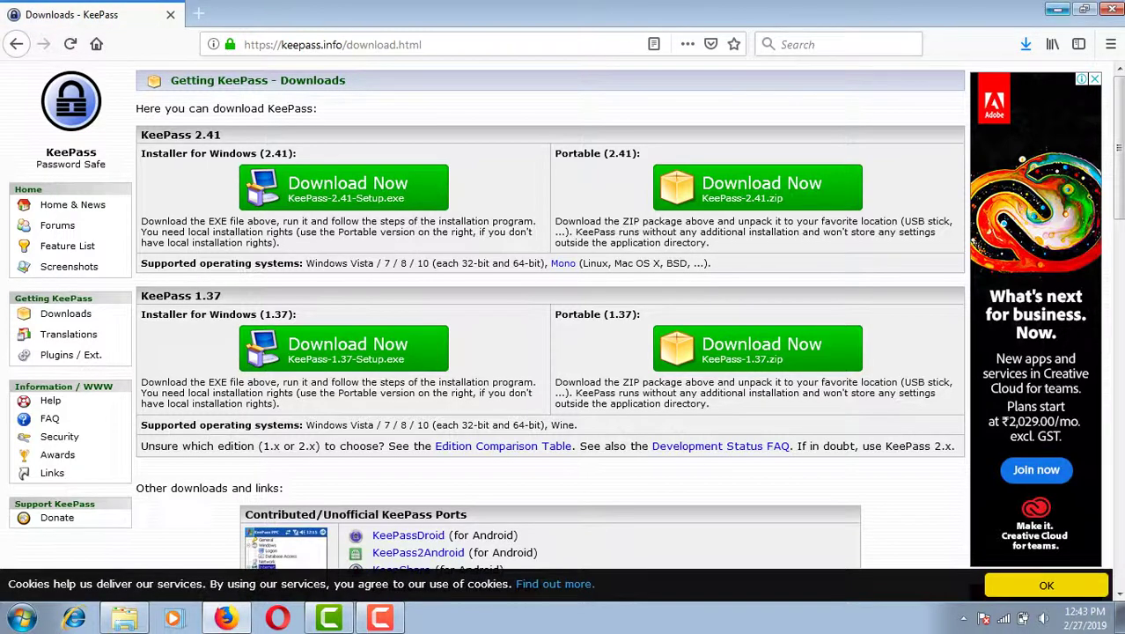
- Minimize Firefox after reviewing the KeePass 2.41 and 1.37 downloads
{"action": "left_click", "coordinate": [1056, 9]}
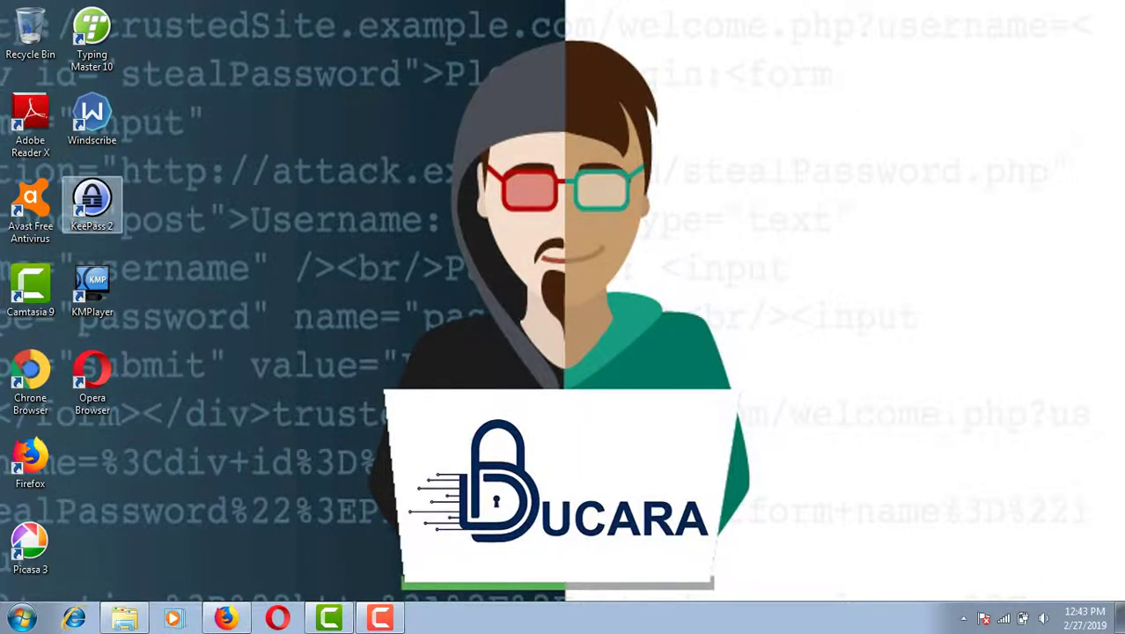
- Launch KeePass 2 from its desktop shortcut and dismiss the NewDatabase.kdbx not-found warning
{"action": "left_click", "coordinate": [91, 201]}
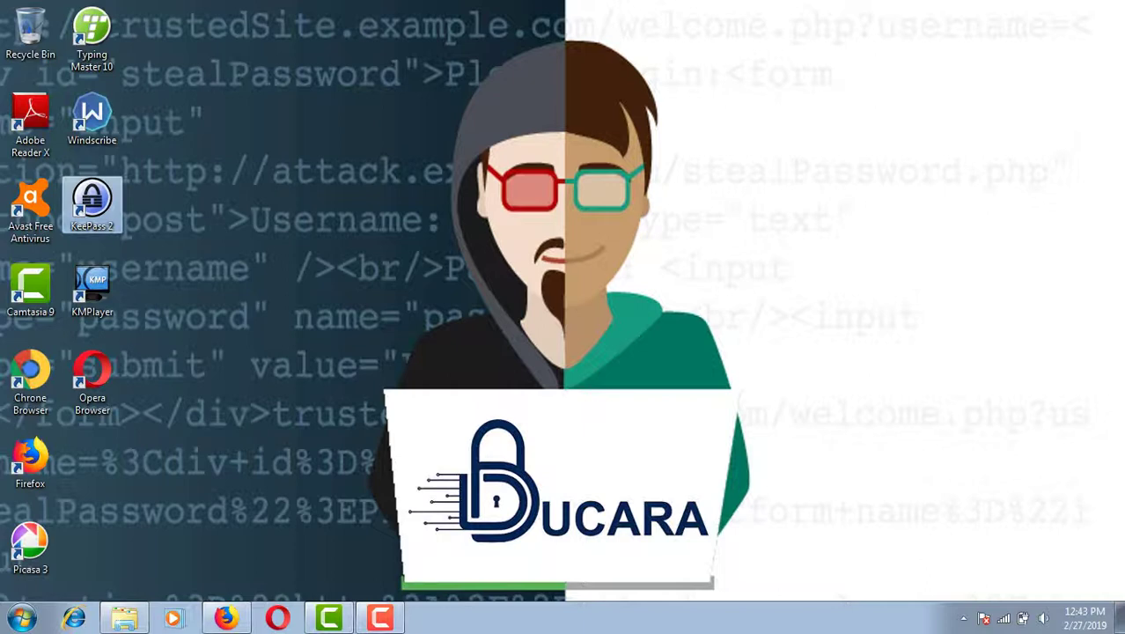
{"action": "right_click", "coordinate": [98, 182]}
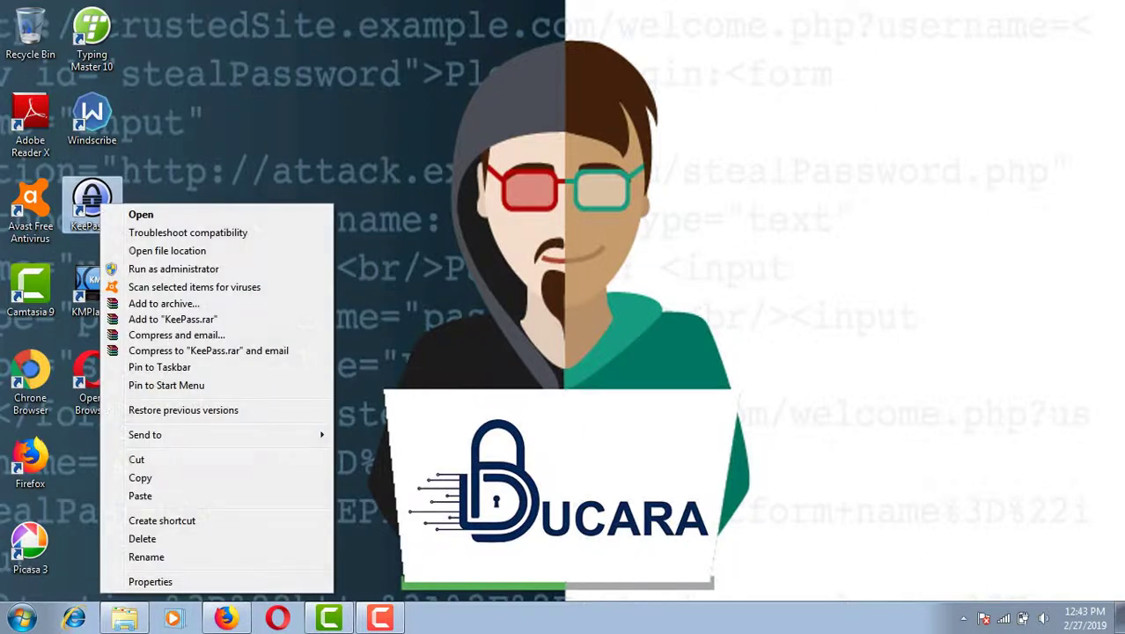
{"action": "left_click", "coordinate": [141, 214]}
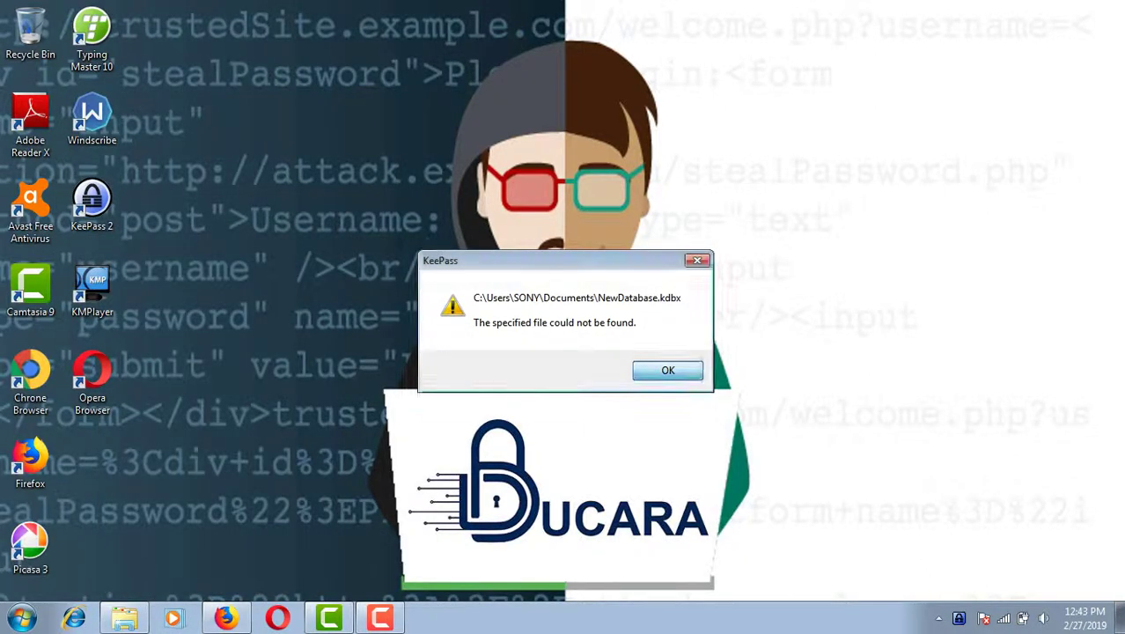
{"action": "key", "text": "Return"}
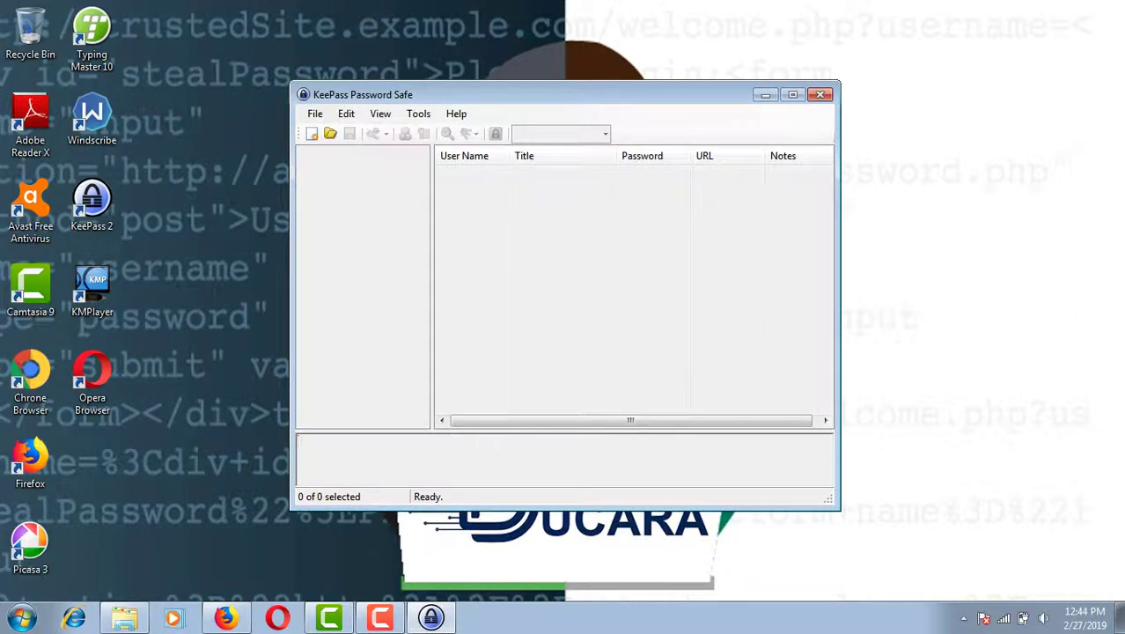
- Create a new database file saved as NewDatabase in Documents
{"action": "left_click", "coordinate": [314, 114]}
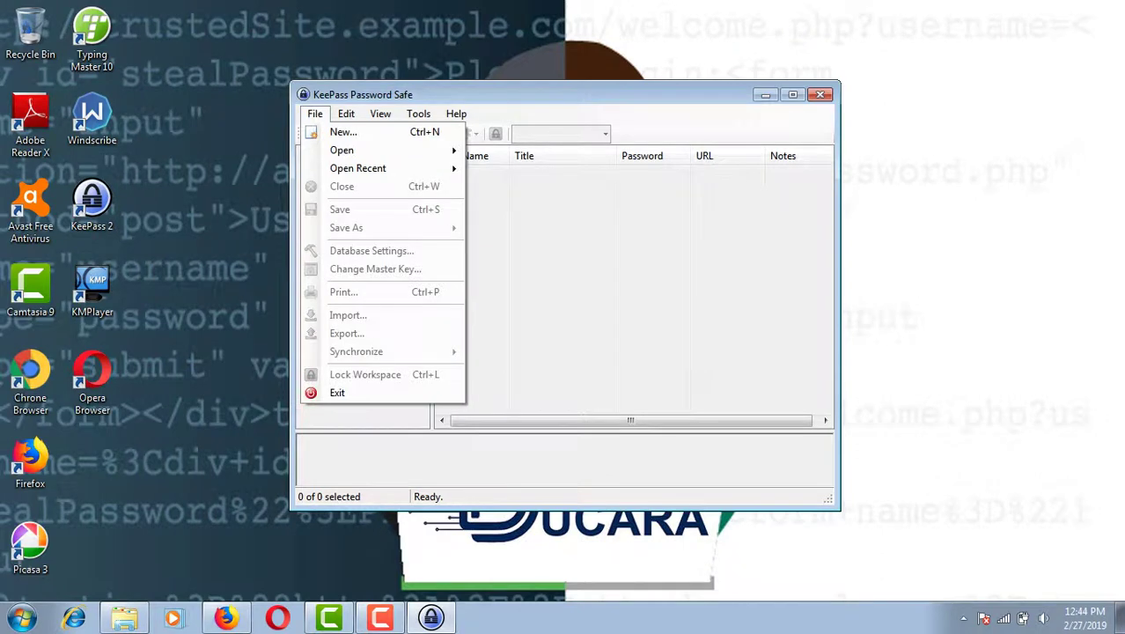
{"action": "left_click", "coordinate": [343, 131]}
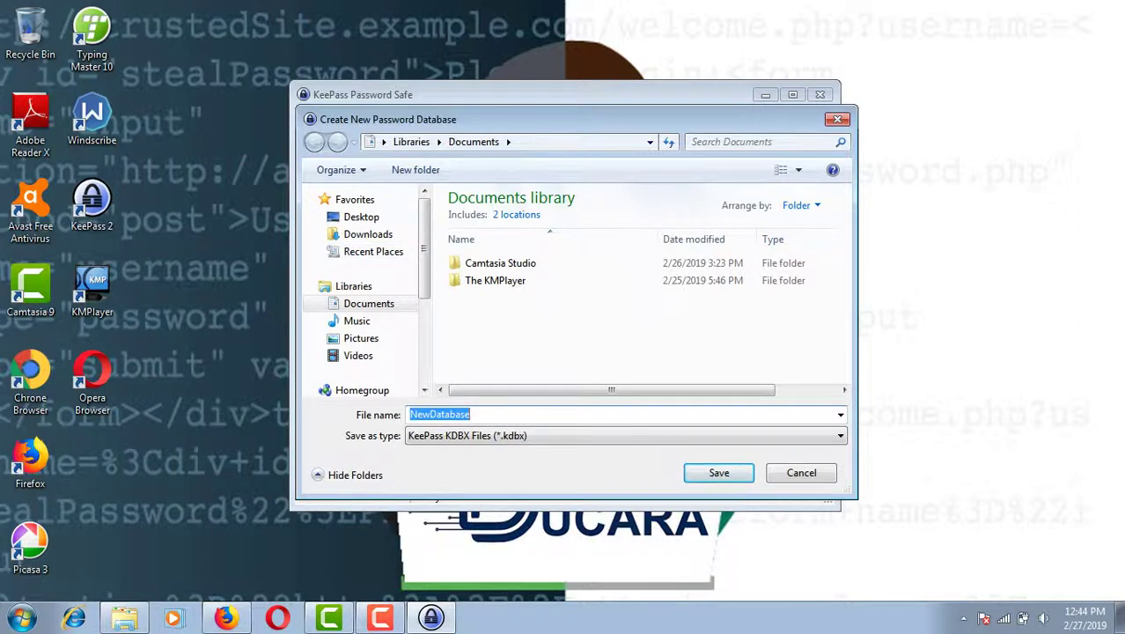
{"action": "key", "text": "Return"}
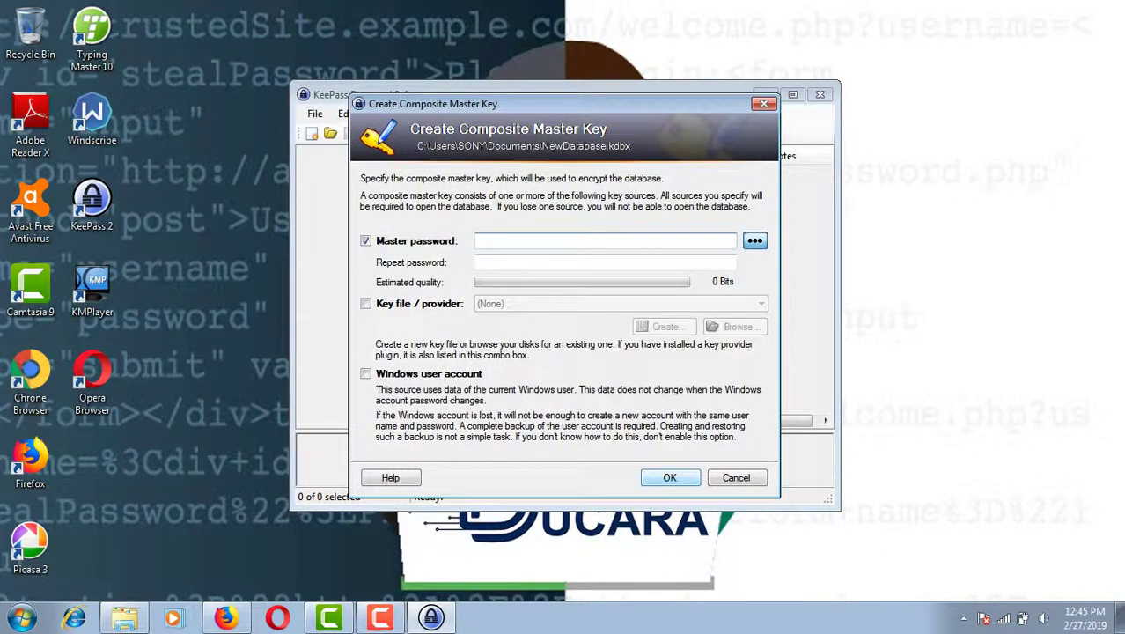
- Enter the master password and type it again in the repeat field
{"action": "type", "text": "********"}
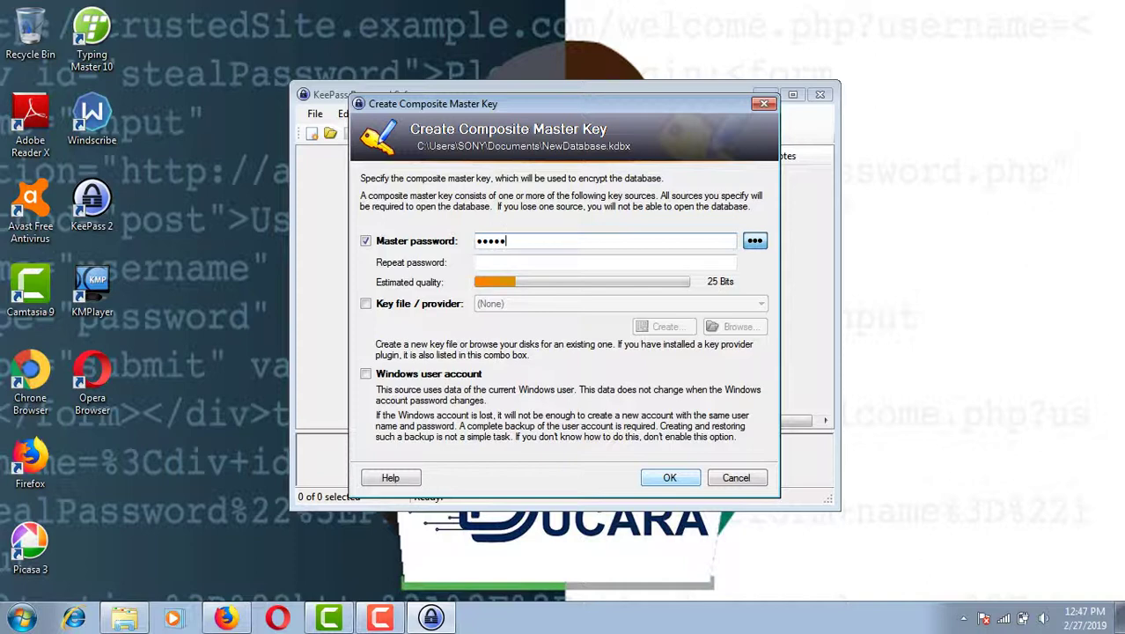
{"action": "type", "text": "**"}
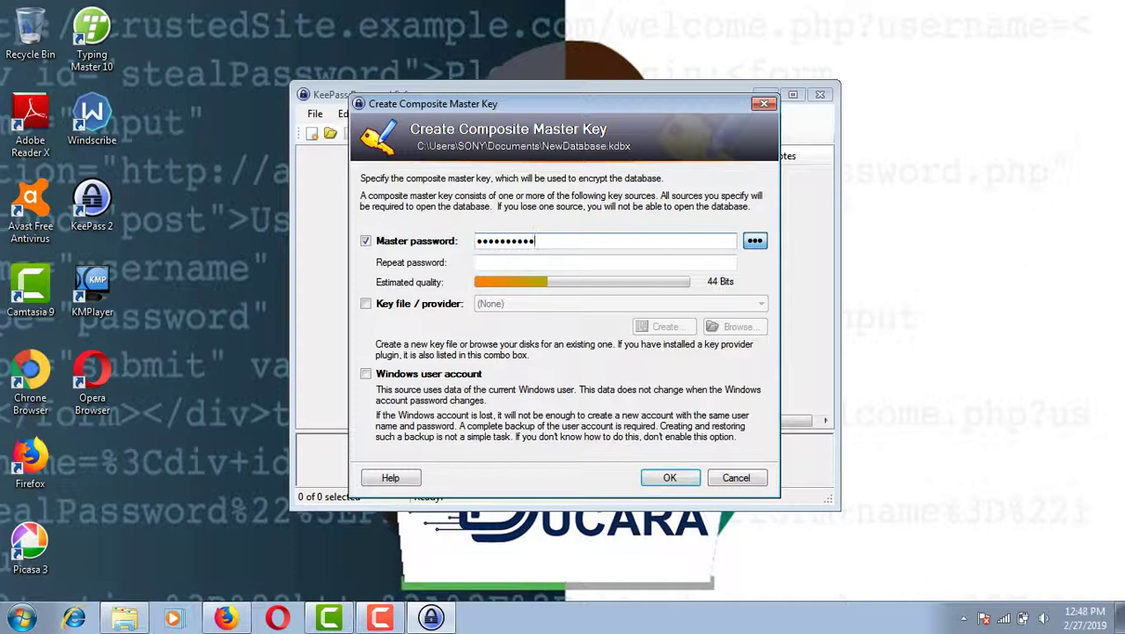
{"action": "left_click", "coordinate": [476, 262]}
{"action": "type", "text": "••••"}
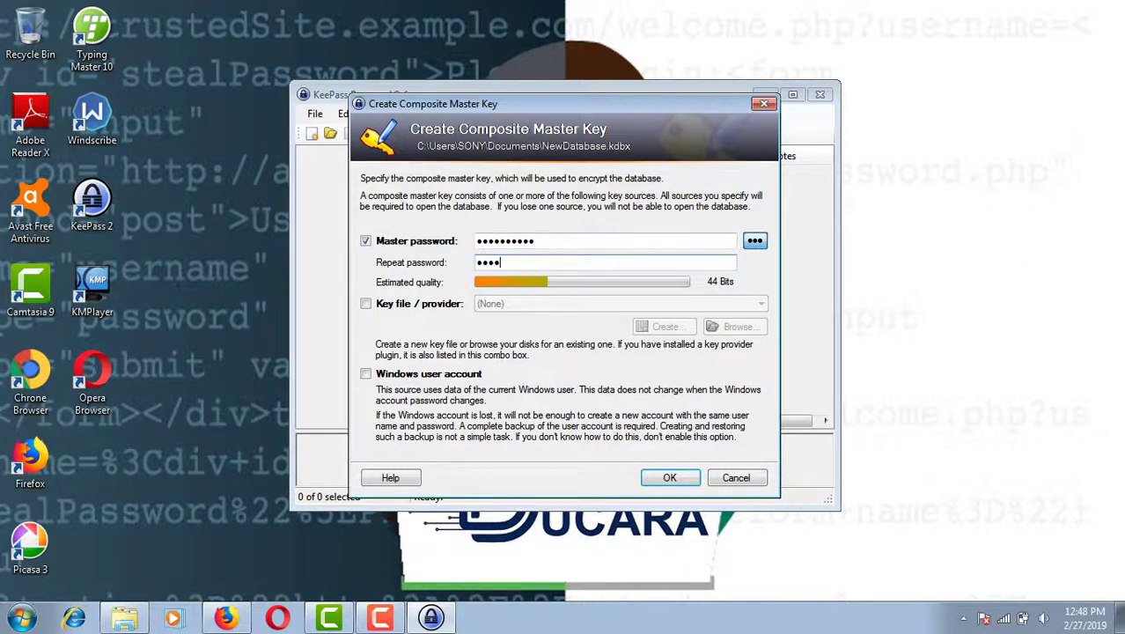
{"action": "type", "text": "••••••"}
- Confirm the master key, name the database 'newdata', and finish creating it
{"action": "key", "text": "Return"}
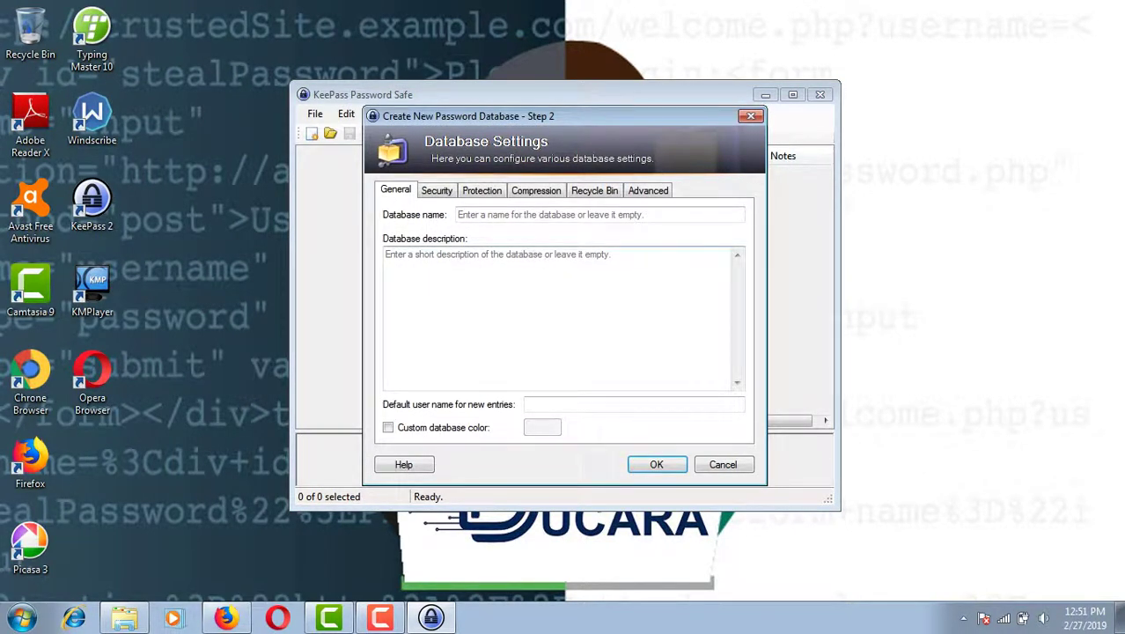
{"action": "left_click", "coordinate": [459, 213]}
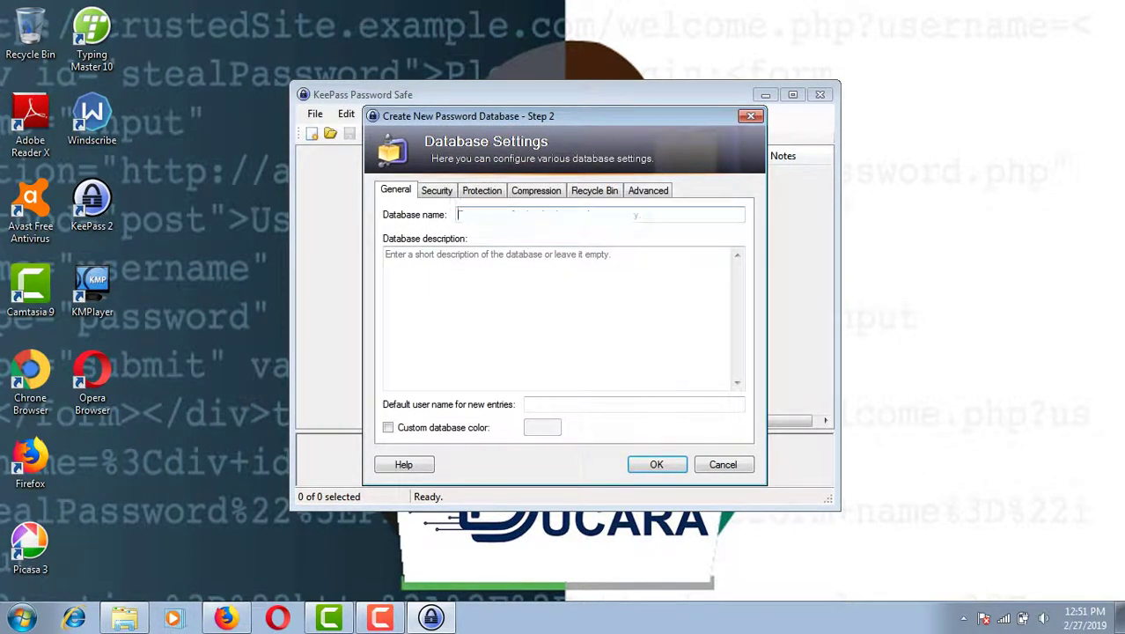
{"action": "type", "text": "new"}
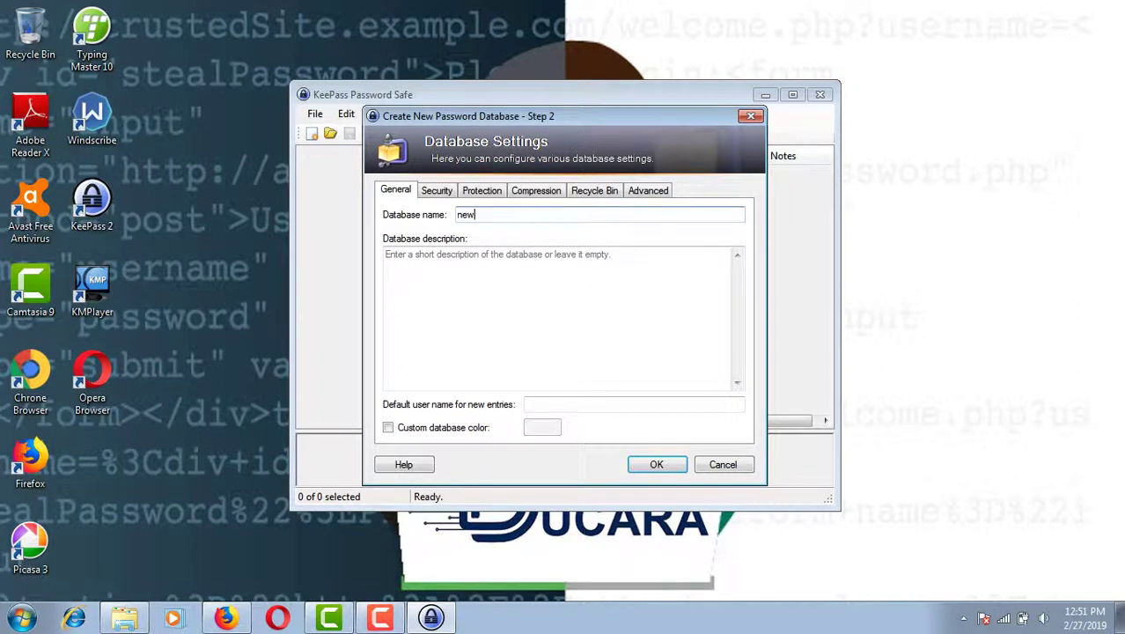
{"action": "type", "text": "data"}
{"action": "left_click", "coordinate": [656, 464]}
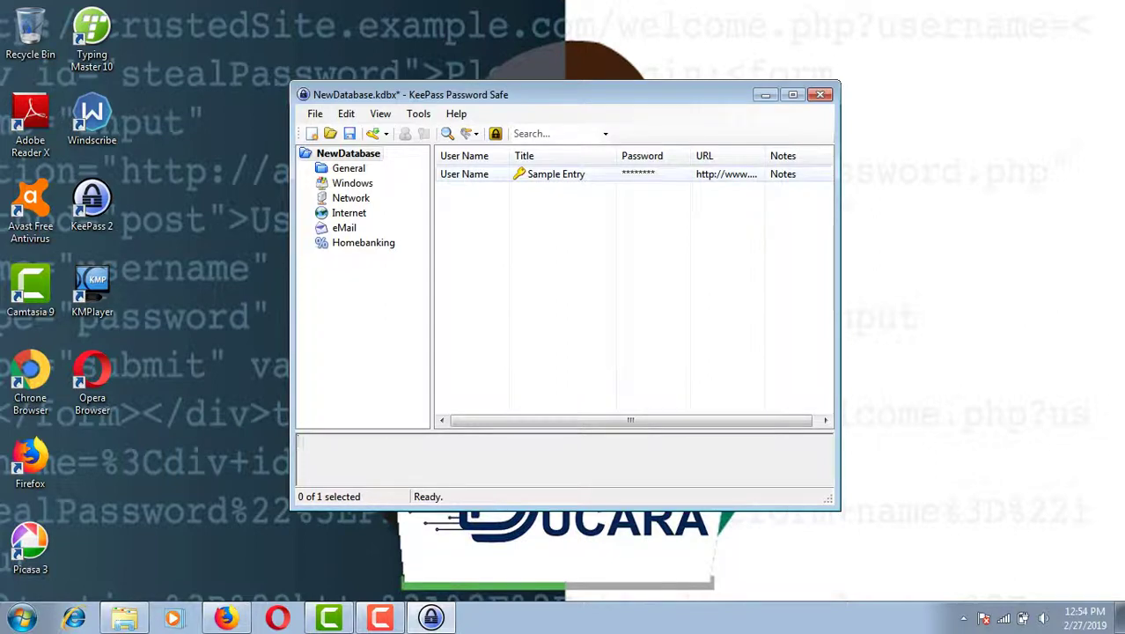
- Delete the Sample Entry to the Recycle Bin and begin a new entry
{"action": "right_click", "coordinate": [554, 176]}
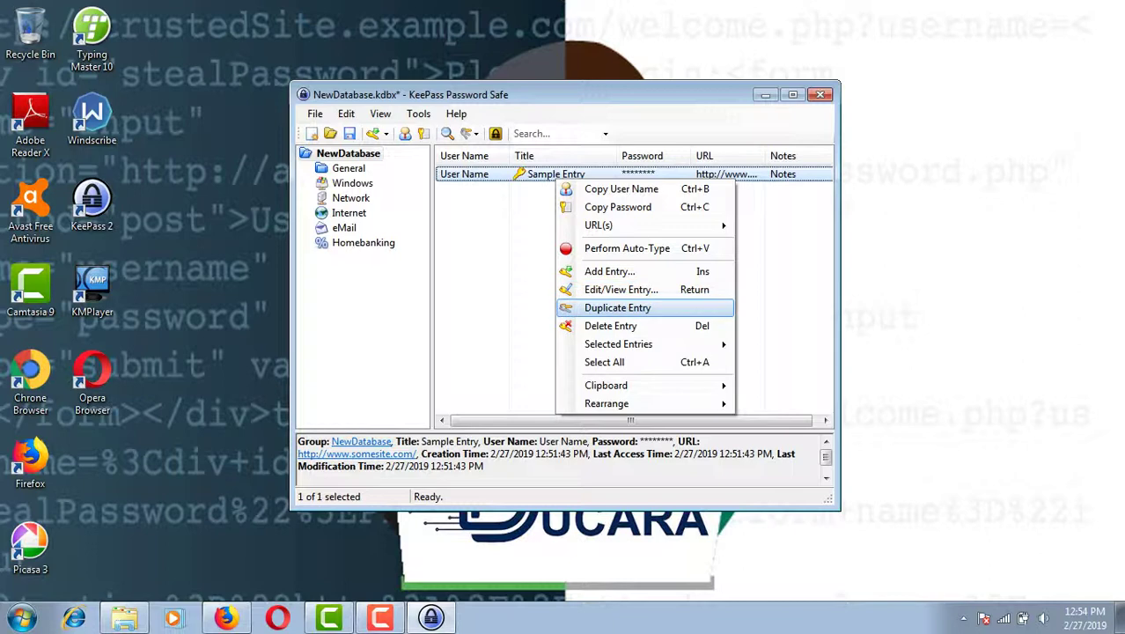
{"action": "left_click", "coordinate": [610, 325]}
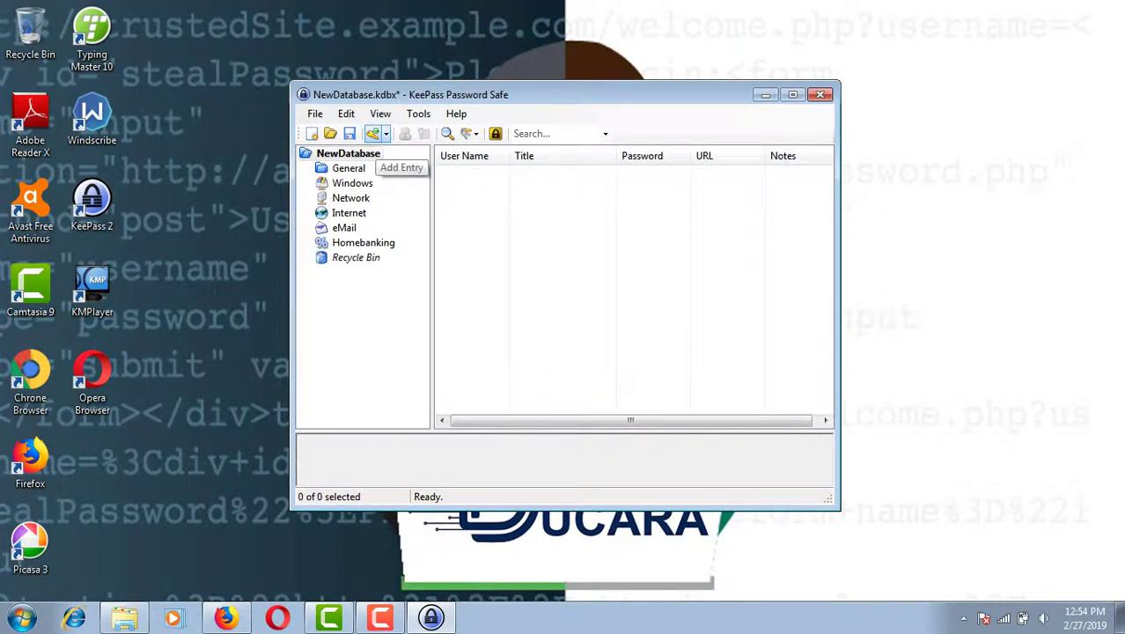
{"action": "left_click", "coordinate": [372, 133]}
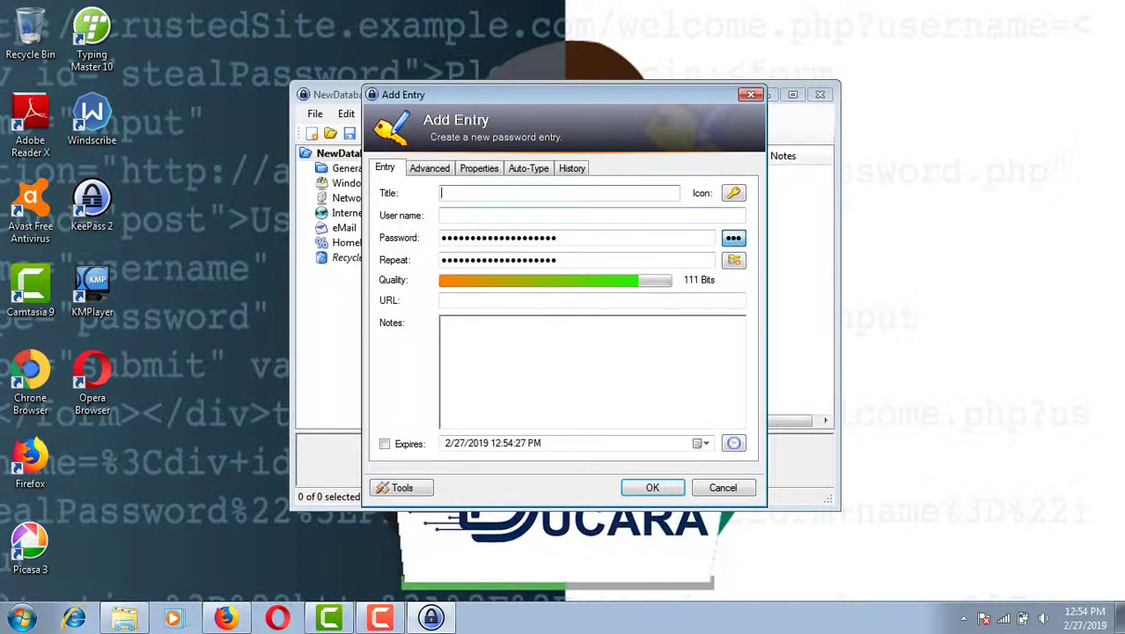
- Title the entry 'gmail', enter a user name, and replace the generated password twice
{"action": "type", "text": "gmail"}
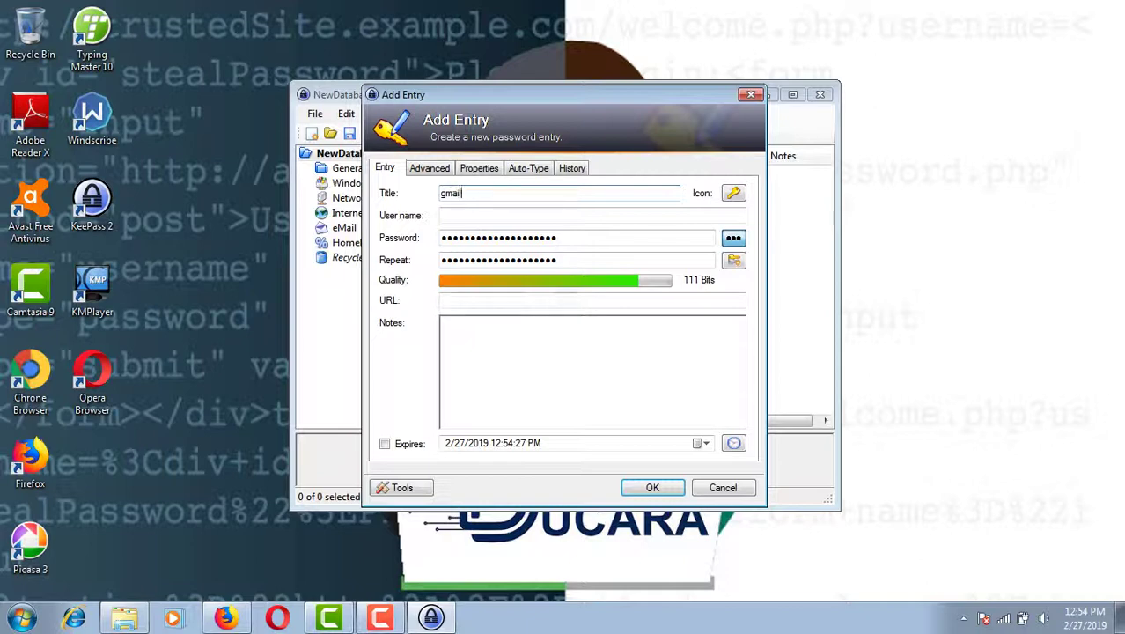
{"action": "key", "text": "Tab"}
{"action": "type", "text": "akki"}
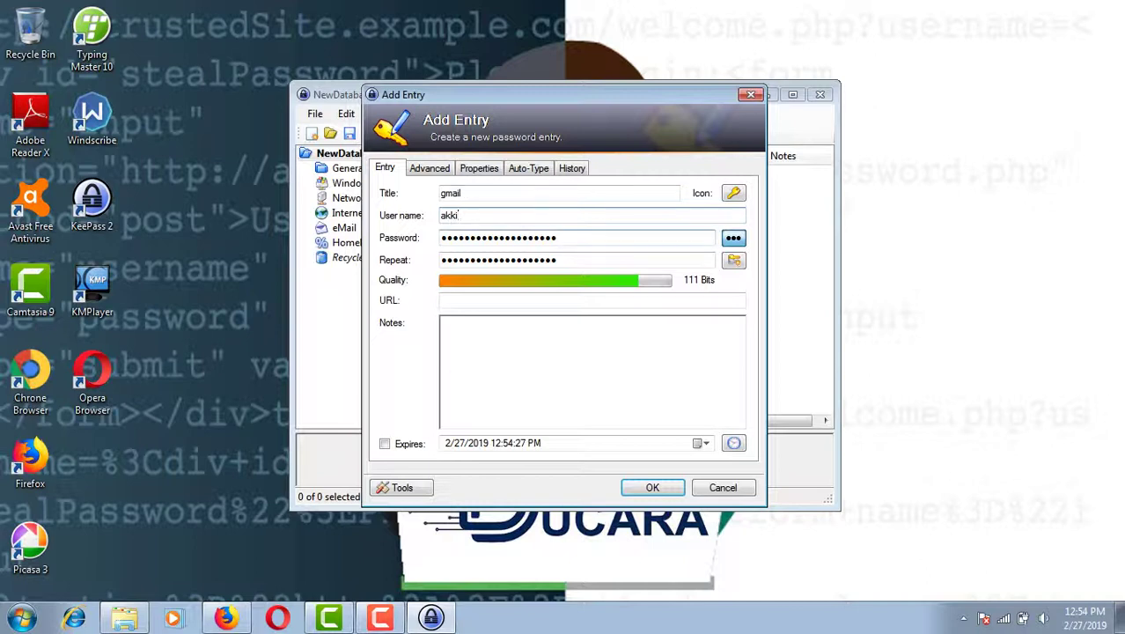
{"action": "left_click", "coordinate": [556, 238]}
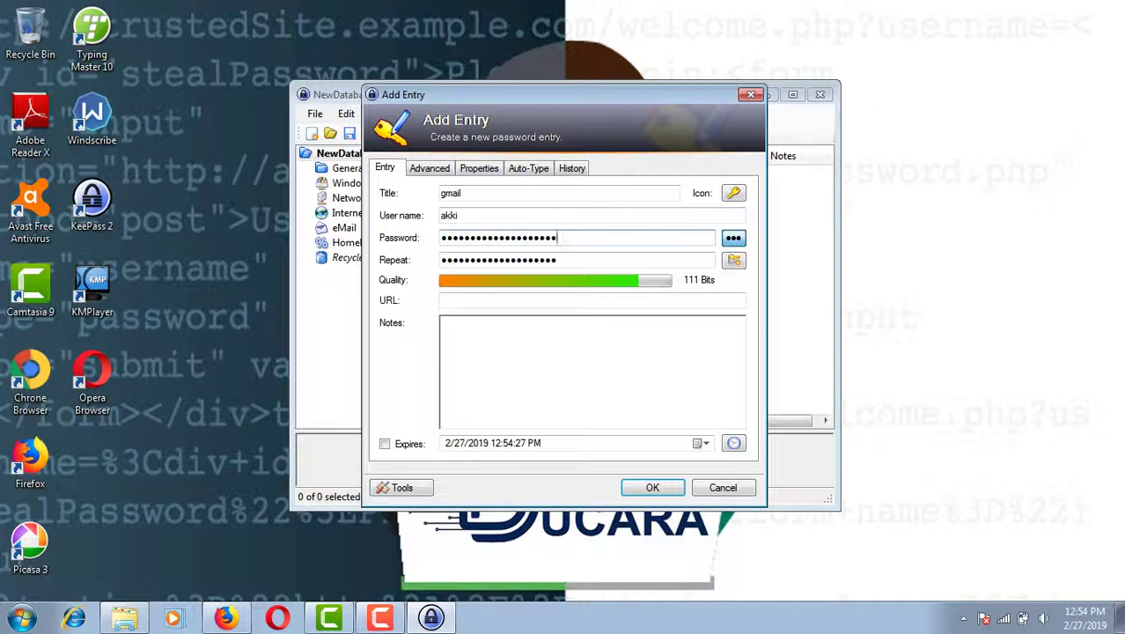
{"action": "key", "text": "BackSpace"}
{"action": "key", "text": "BackSpace"}
{"action": "key", "text": "BackSpace"}
{"action": "key", "text": "BackSpace"}
{"action": "key", "text": "BackSpace"}
{"action": "key", "text": "BackSpace"}
{"action": "key", "text": "BackSpace"}
{"action": "key", "text": "BackSpace"}
{"action": "key", "text": "BackSpace"}
{"action": "key", "text": "BackSpace"}
{"action": "key", "text": "BackSpace"}
{"action": "key", "text": "BackSpace"}
{"action": "key", "text": "BackSpace"}
{"action": "key", "text": "BackSpace"}
{"action": "key", "text": "BackSpace"}
{"action": "key", "text": "BackSpace"}
{"action": "key", "text": "BackSpace"}
{"action": "key", "text": "BackSpace"}
{"action": "key", "text": "BackSpace"}
{"action": "key", "text": "BackSpace"}
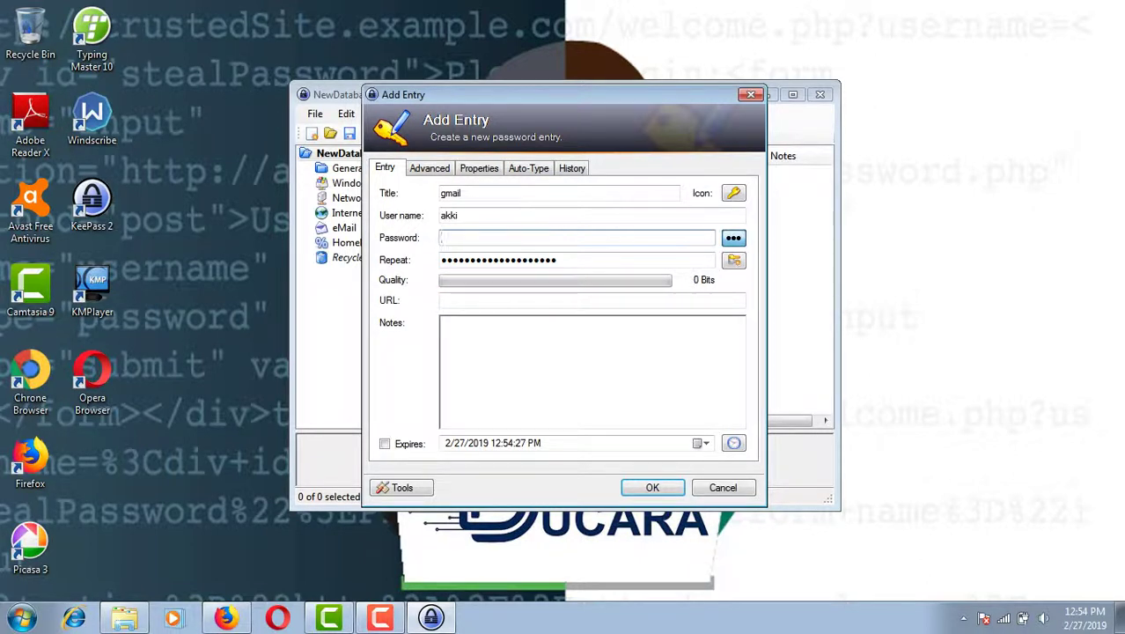
{"action": "type", "text": "•••••••"}
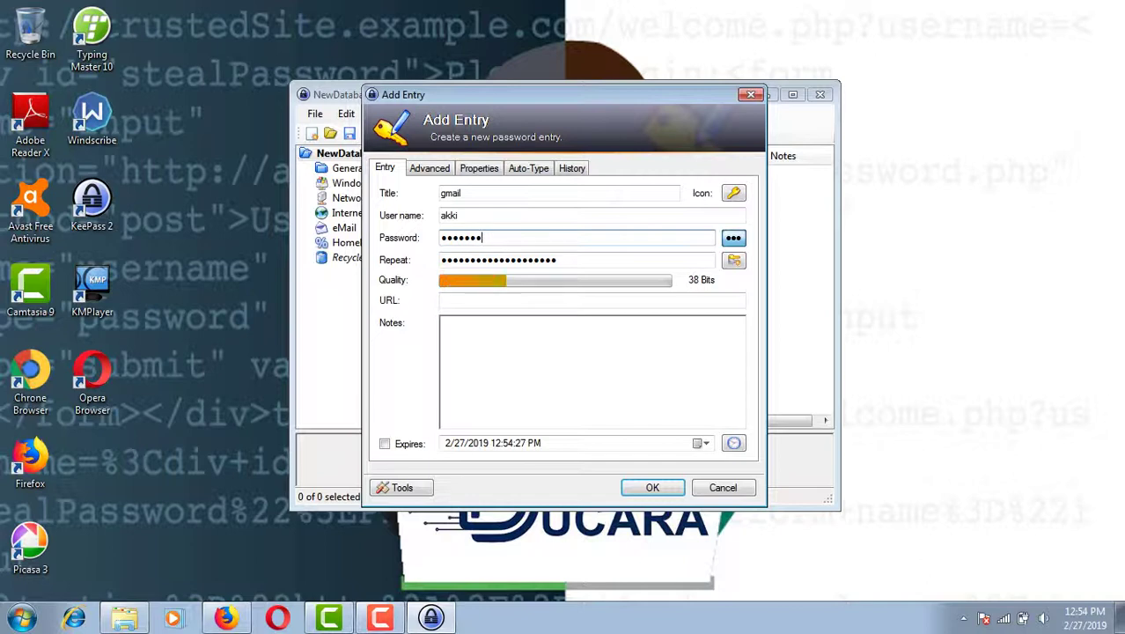
{"action": "type", "text": "•••••"}
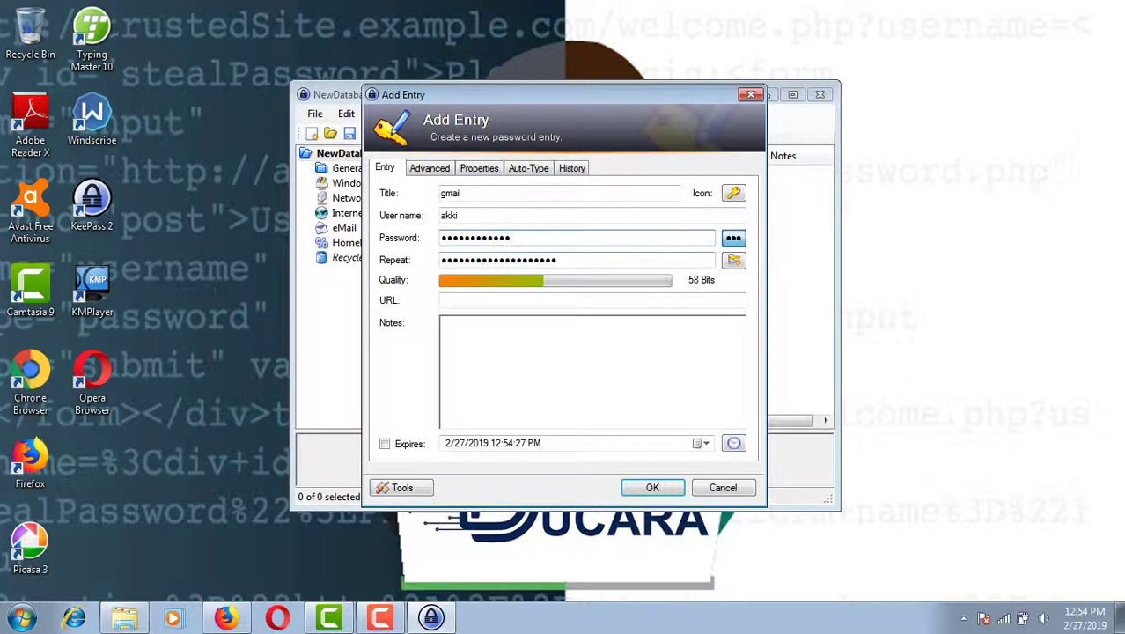
{"action": "left_click", "coordinate": [564, 260]}
{"action": "key", "text": "BackSpace"}
{"action": "key", "text": "BackSpace"}
{"action": "key", "text": "BackSpace"}
{"action": "key", "text": "BackSpace"}
{"action": "key", "text": "BackSpace"}
{"action": "key", "text": "BackSpace"}
{"action": "key", "text": "BackSpace"}
{"action": "key", "text": "BackSpace"}
{"action": "key", "text": "BackSpace"}
{"action": "key", "text": "BackSpace"}
{"action": "key", "text": "BackSpace"}
{"action": "key", "text": "BackSpace"}
{"action": "key", "text": "BackSpace"}
{"action": "key", "text": "BackSpace"}
{"action": "key", "text": "BackSpace"}
{"action": "key", "text": "BackSpace"}
{"action": "key", "text": "BackSpace"}
{"action": "key", "text": "BackSpace"}
{"action": "key", "text": "BackSpace"}
{"action": "key", "text": "BackSpace"}
{"action": "type", "text": "••••••••••••"}
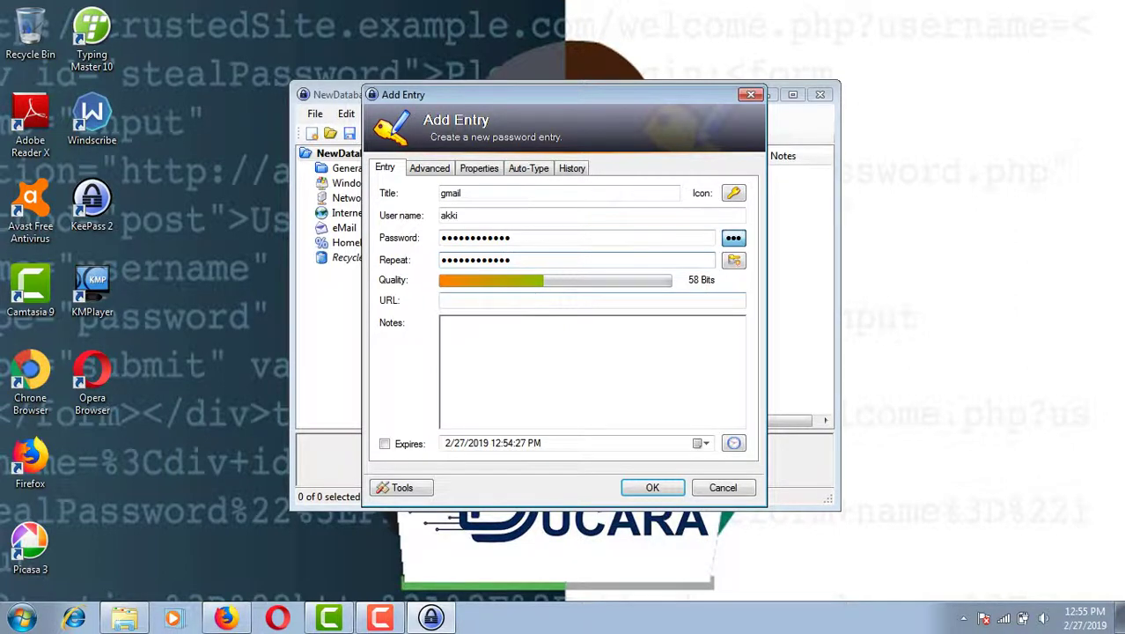
- Add the note 'somthing we write', save the entry, and select it
{"action": "left_click", "coordinate": [441, 322]}
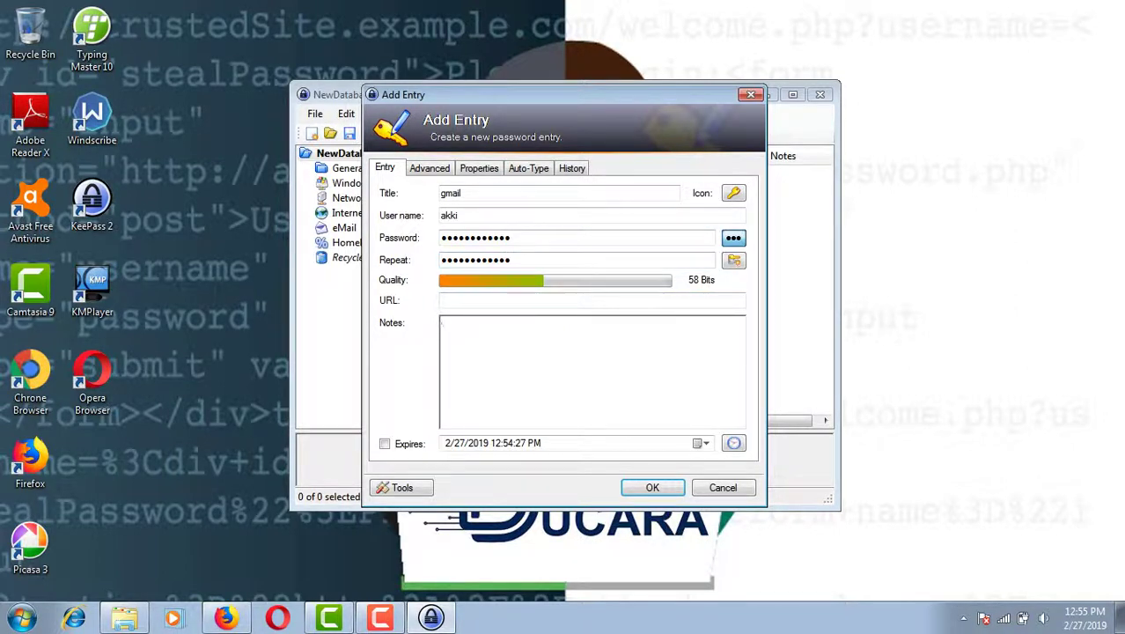
{"action": "type", "text": "somthing we write"}
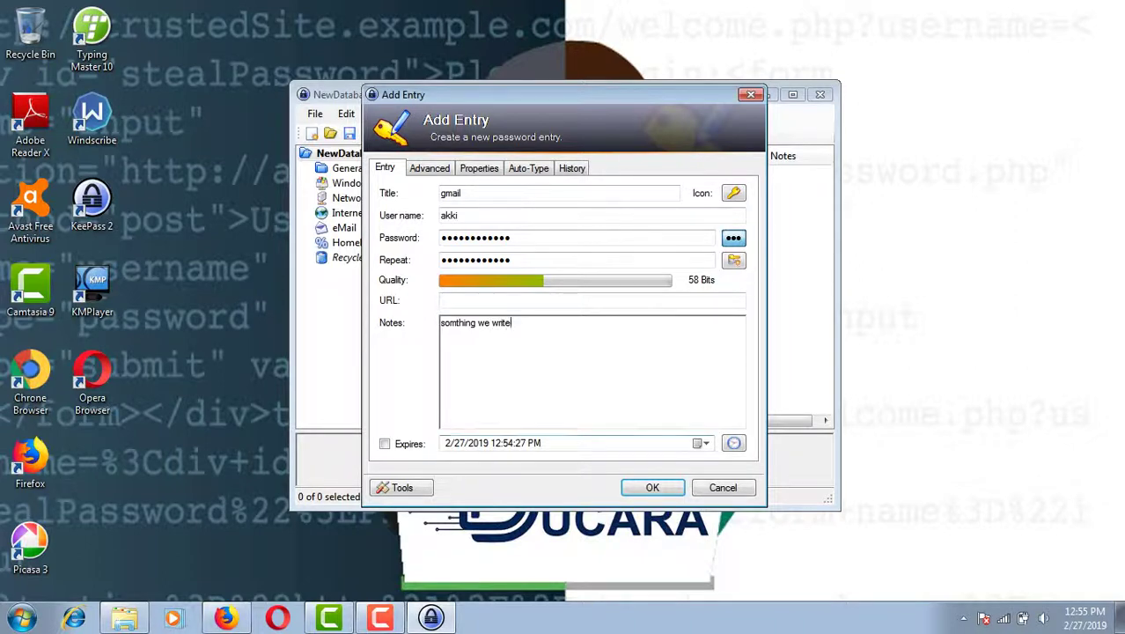
{"action": "left_click", "coordinate": [652, 487]}
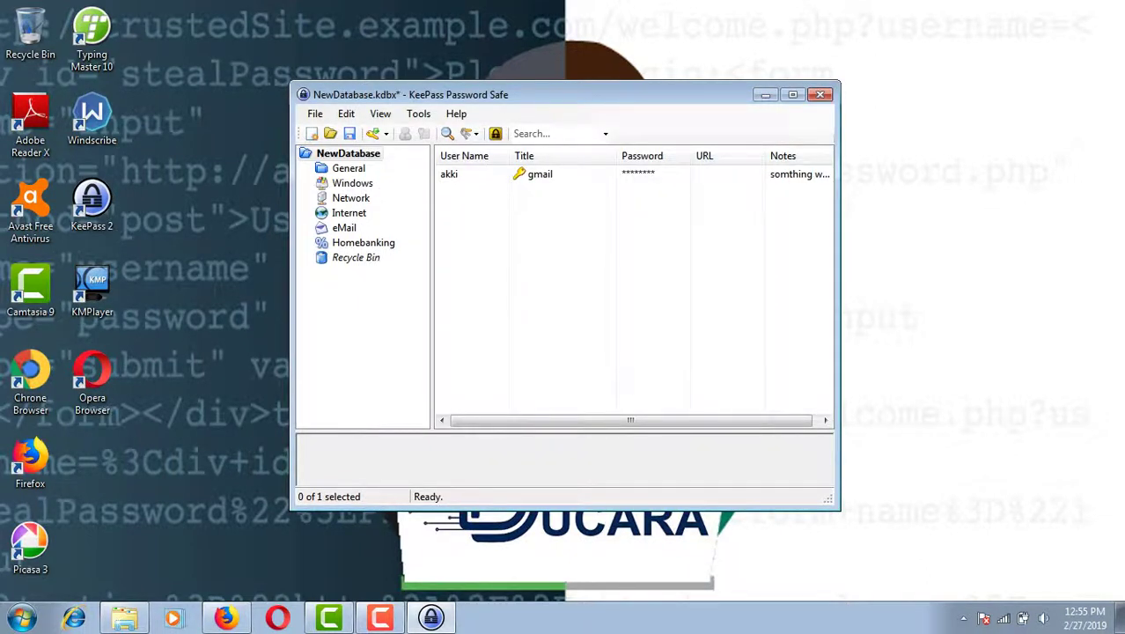
{"action": "left_click", "coordinate": [529, 175]}
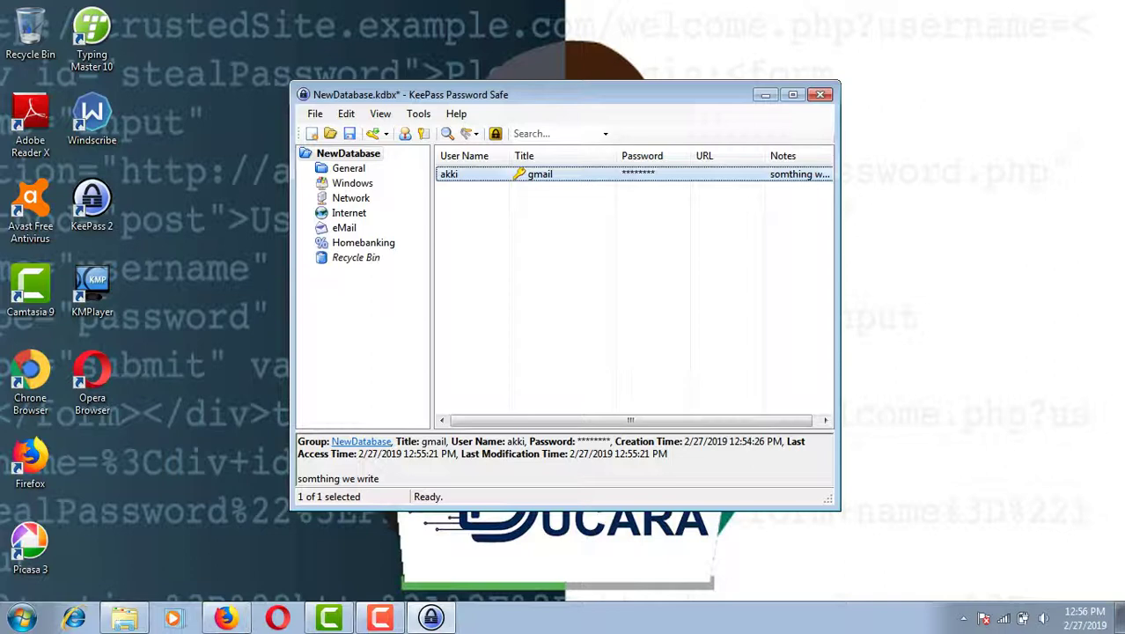
- Extend the gmail entry's user name to the full Gmail address and save it
{"action": "double_click", "coordinate": [442, 174]}
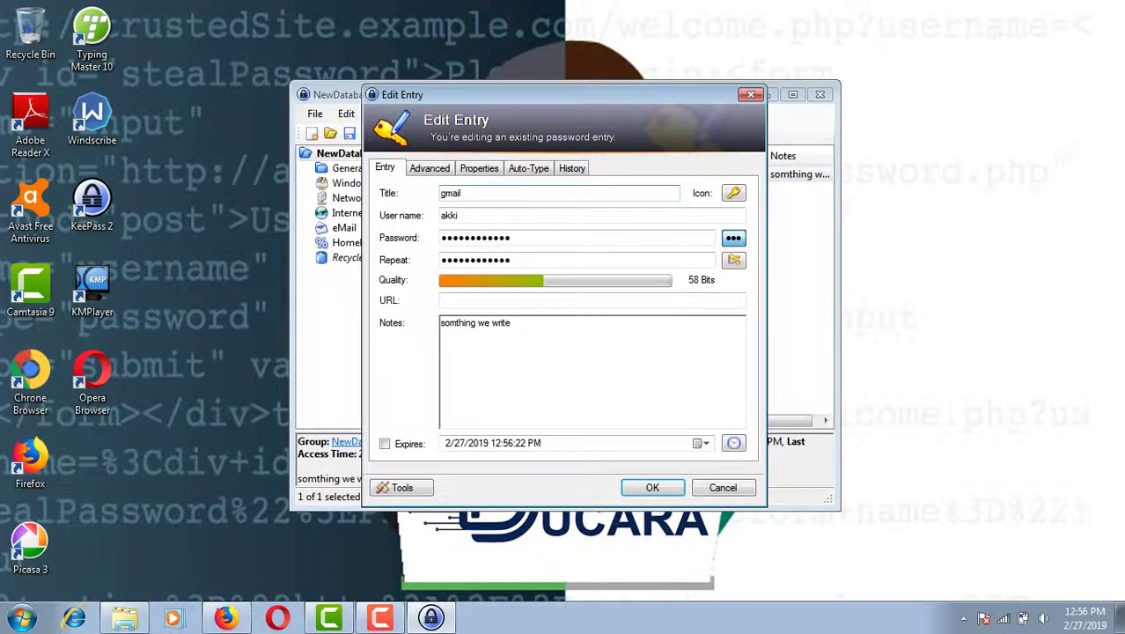
{"action": "left_click", "coordinate": [457, 215]}
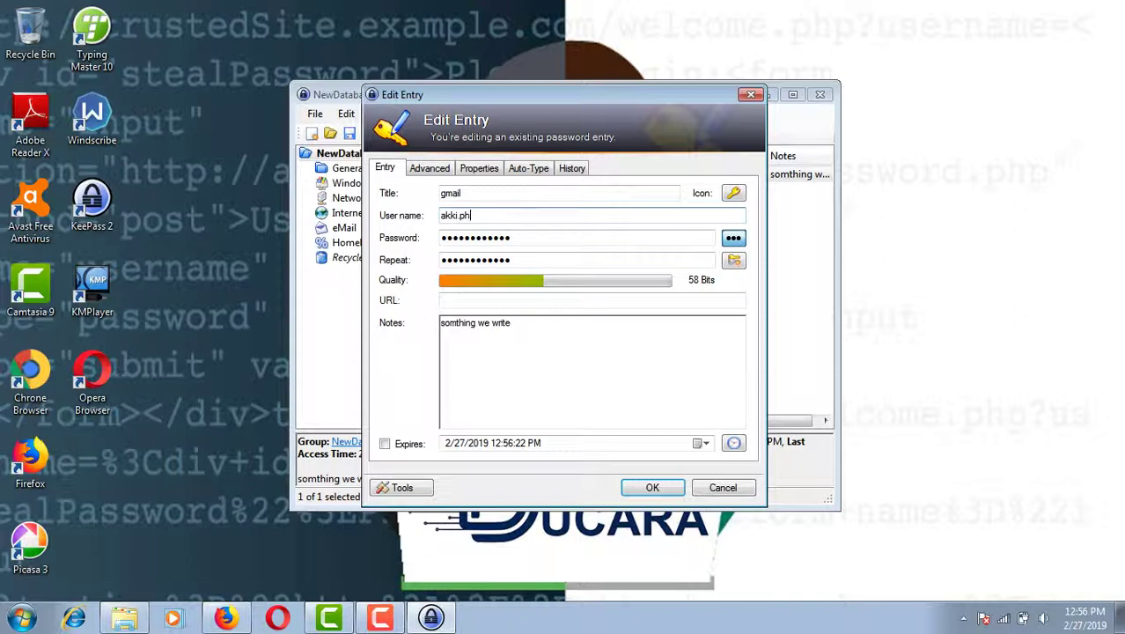
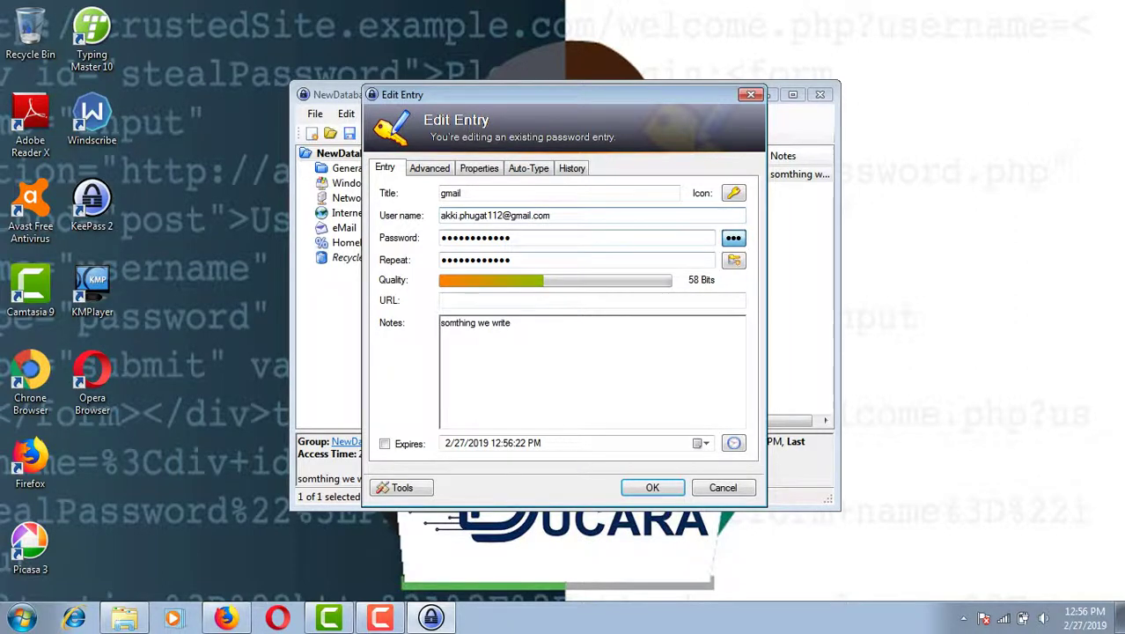
{"action": "left_click", "coordinate": [627, 485]}
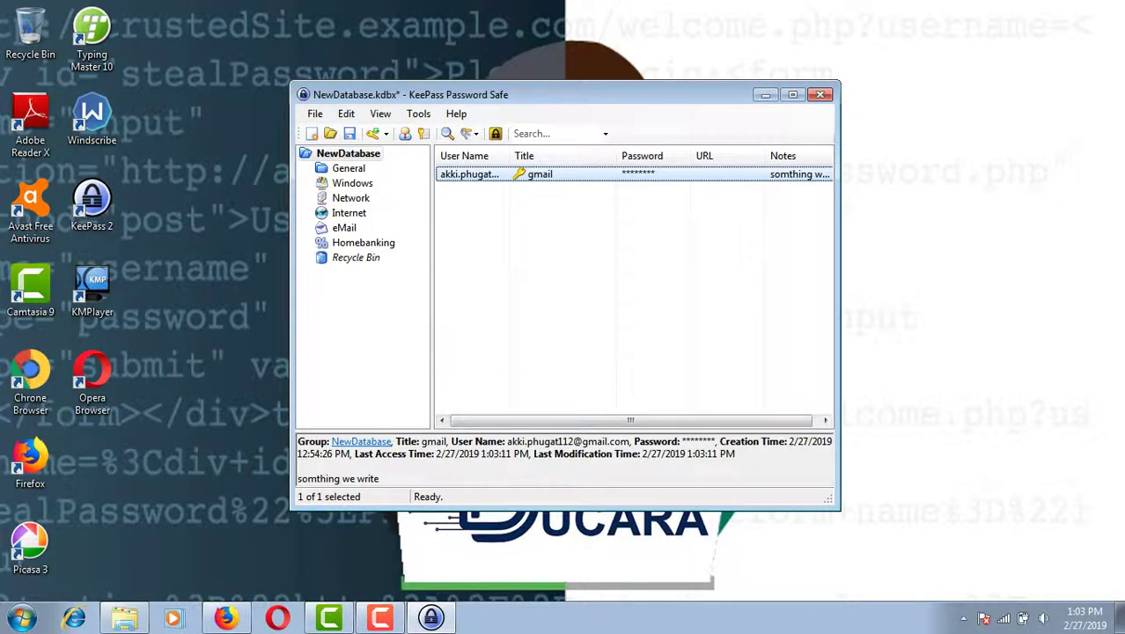
{"action": "left_click", "coordinate": [225, 617]}
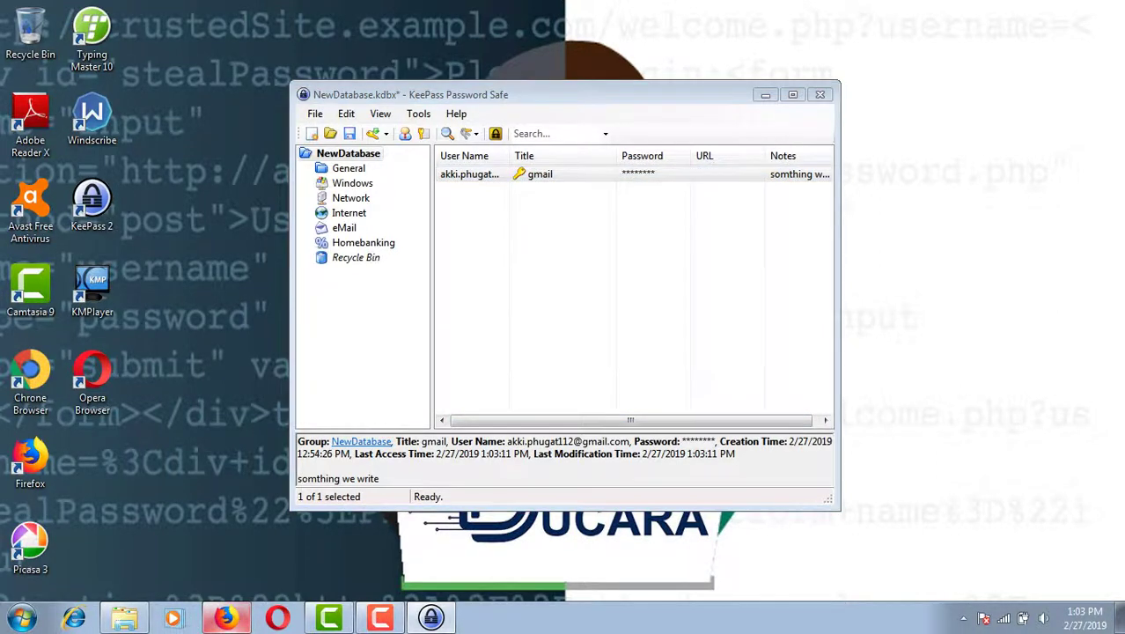
- Choose Use another account, paste the user name copied from KeePass as the email, and submit
{"action": "left_click", "coordinate": [500, 313]}
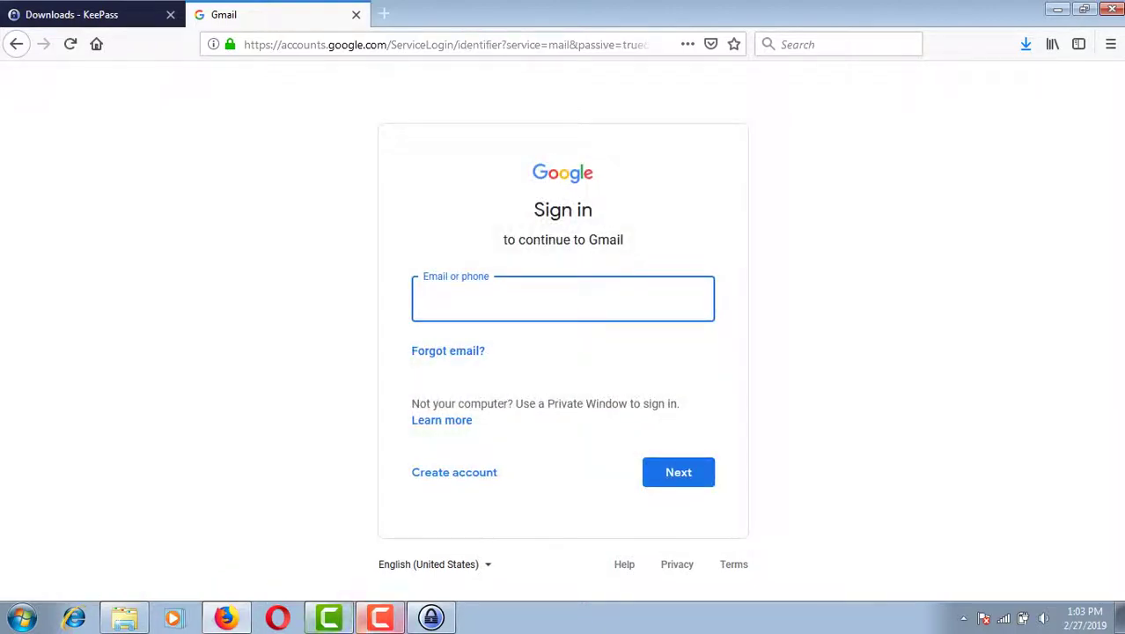
{"action": "left_click", "coordinate": [426, 616]}
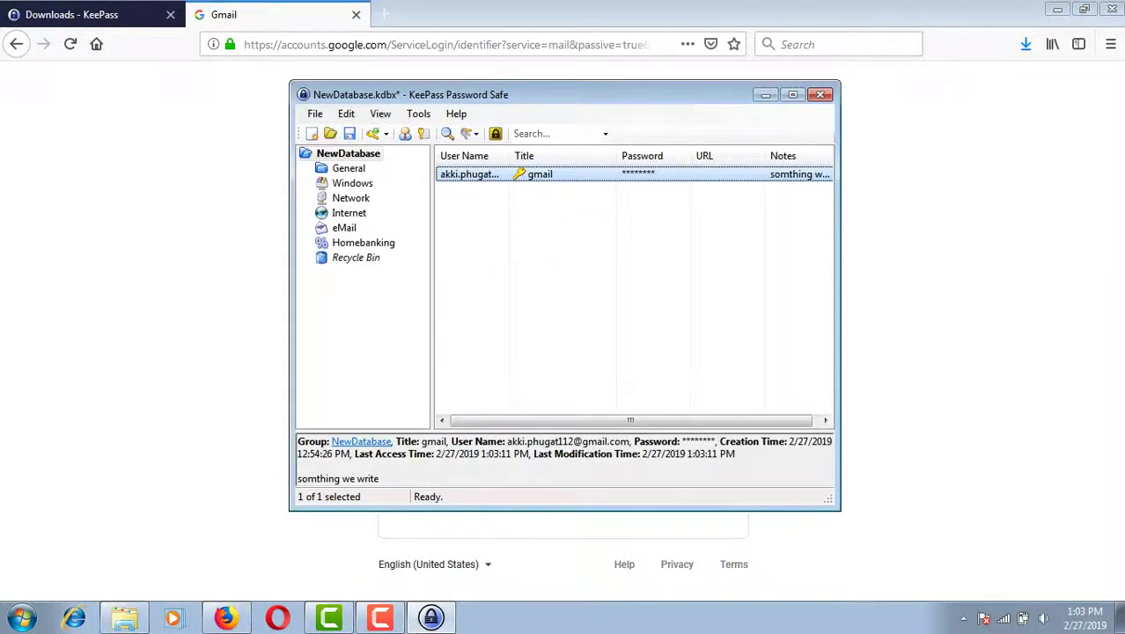
{"action": "double_click", "coordinate": [475, 174]}
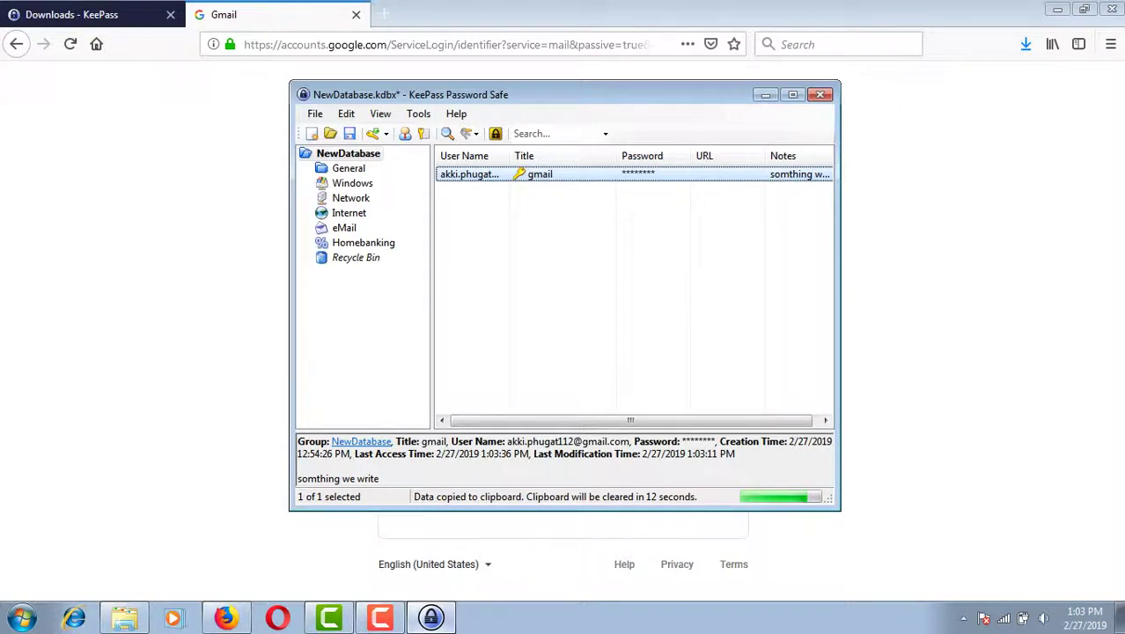
{"action": "left_click", "coordinate": [226, 617]}
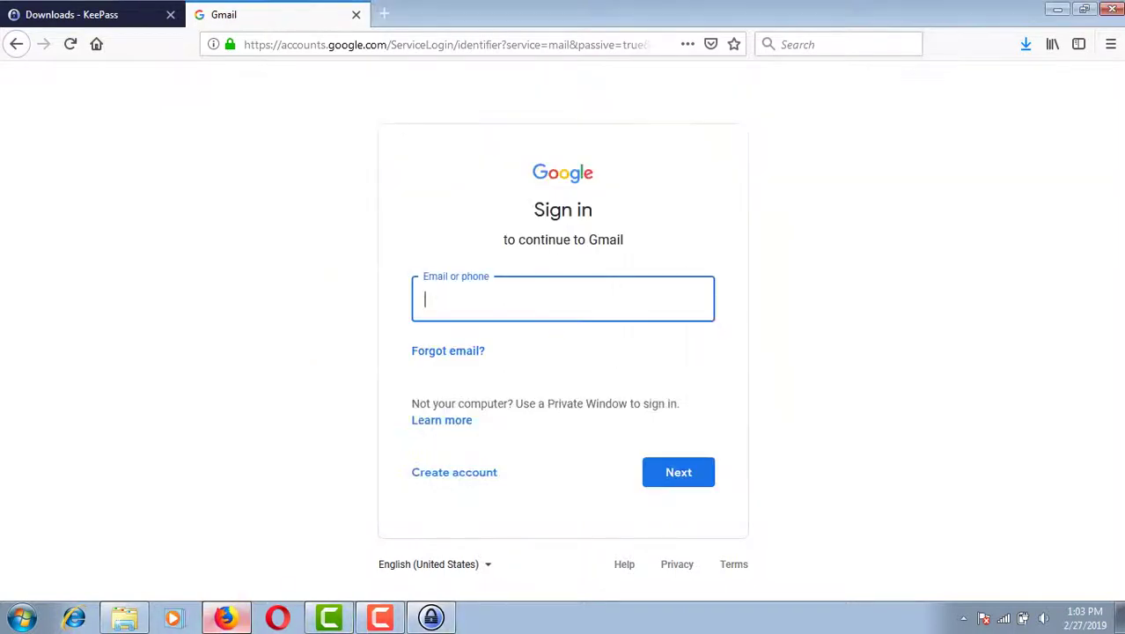
{"action": "right_click", "coordinate": [521, 299]}
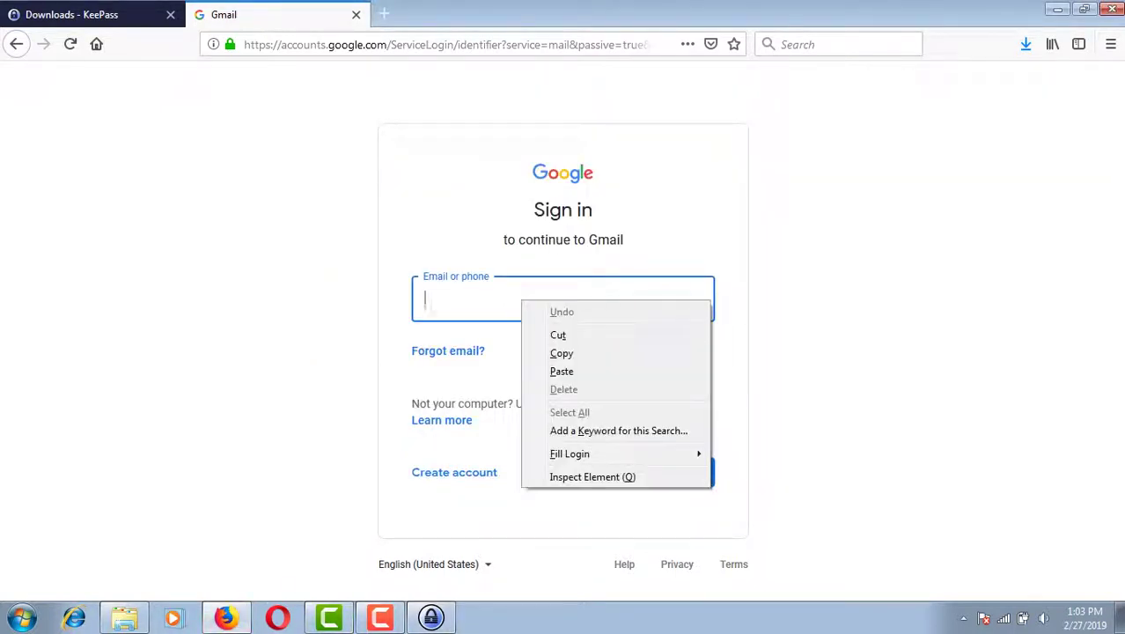
{"action": "left_click", "coordinate": [561, 371]}
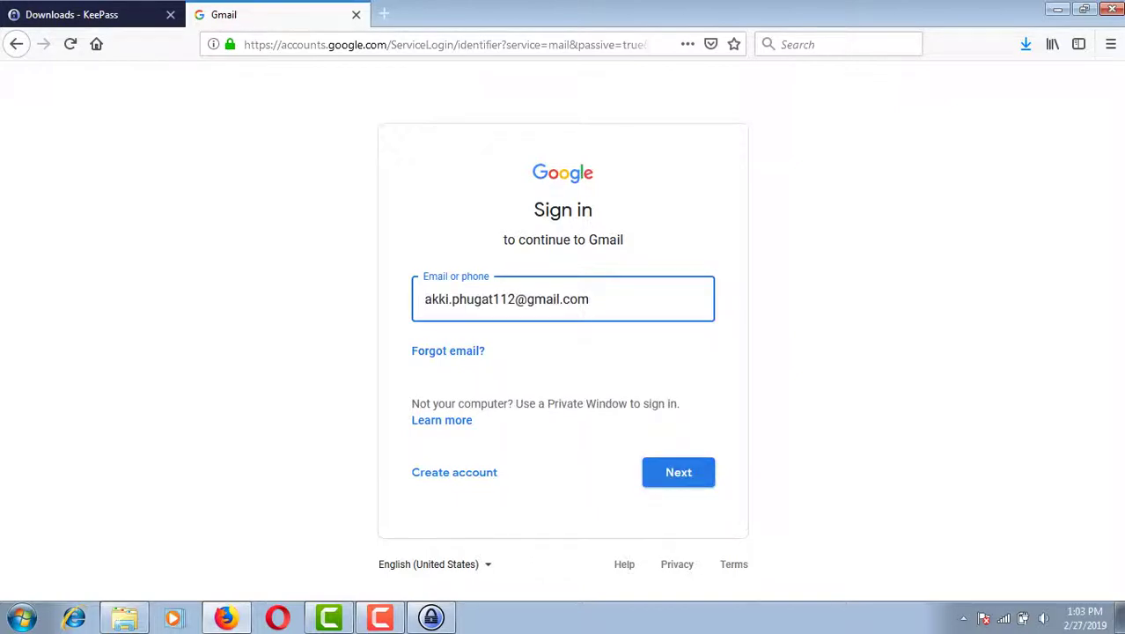
{"action": "key", "text": "Return"}
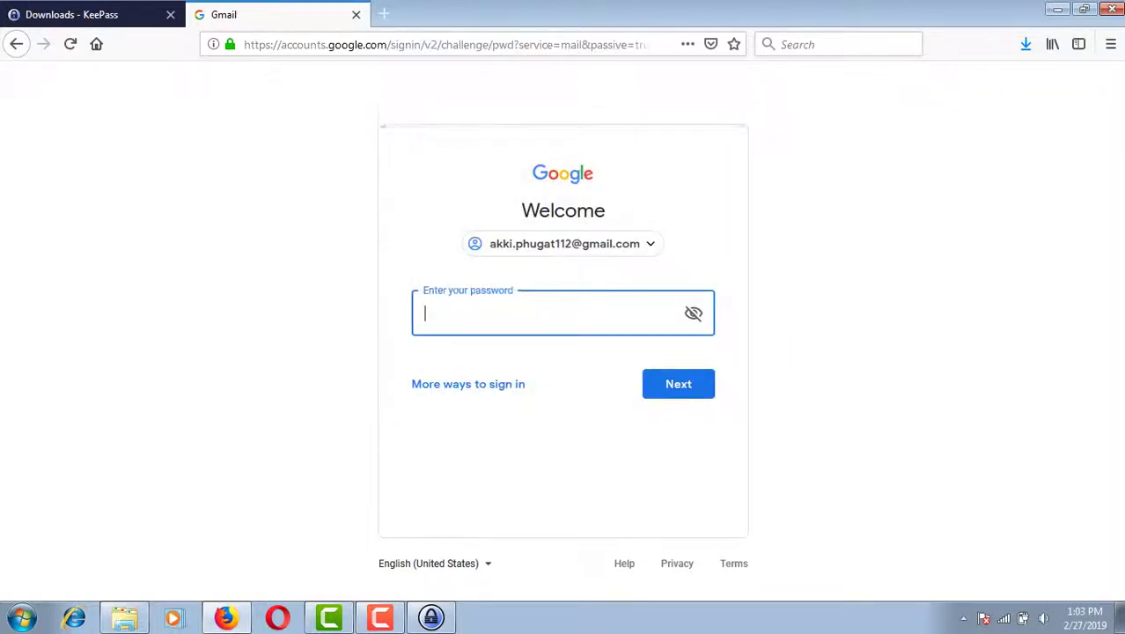
- Reopen and close the gmail entry, select it, then cancel the password field's edit menu
{"action": "left_click", "coordinate": [431, 617]}
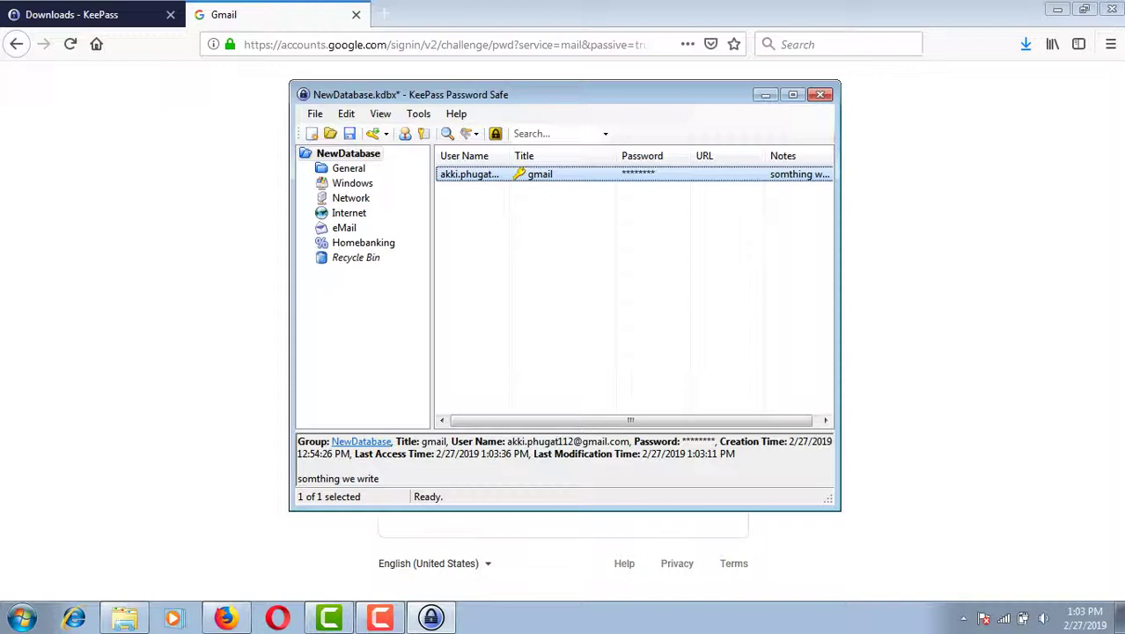
{"action": "right_click", "coordinate": [604, 179]}
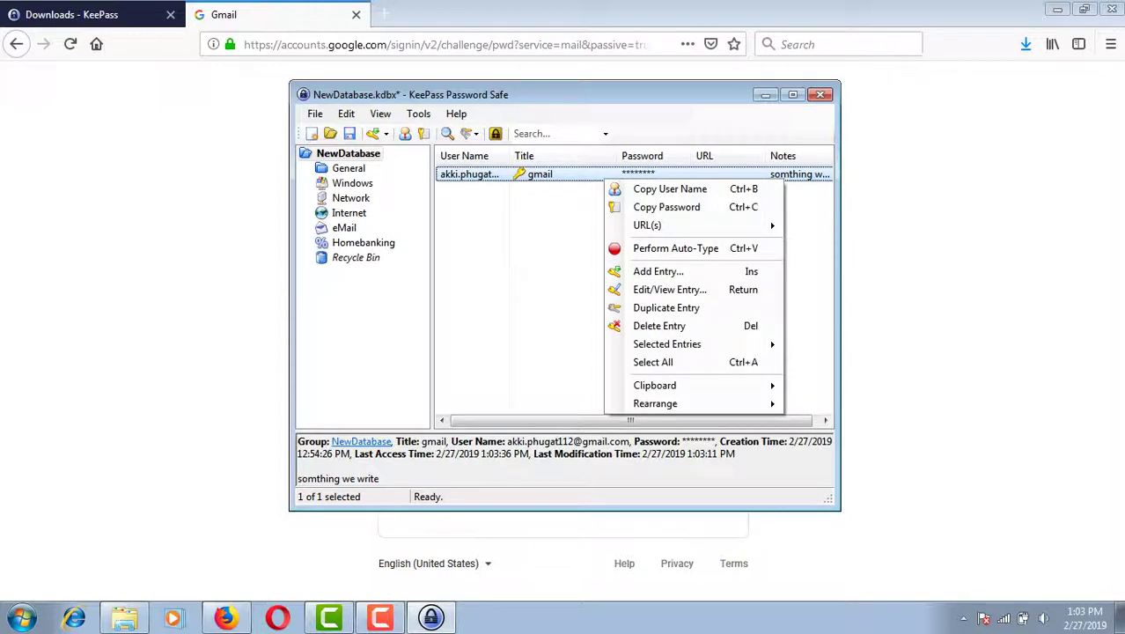
{"action": "key", "text": "Return"}
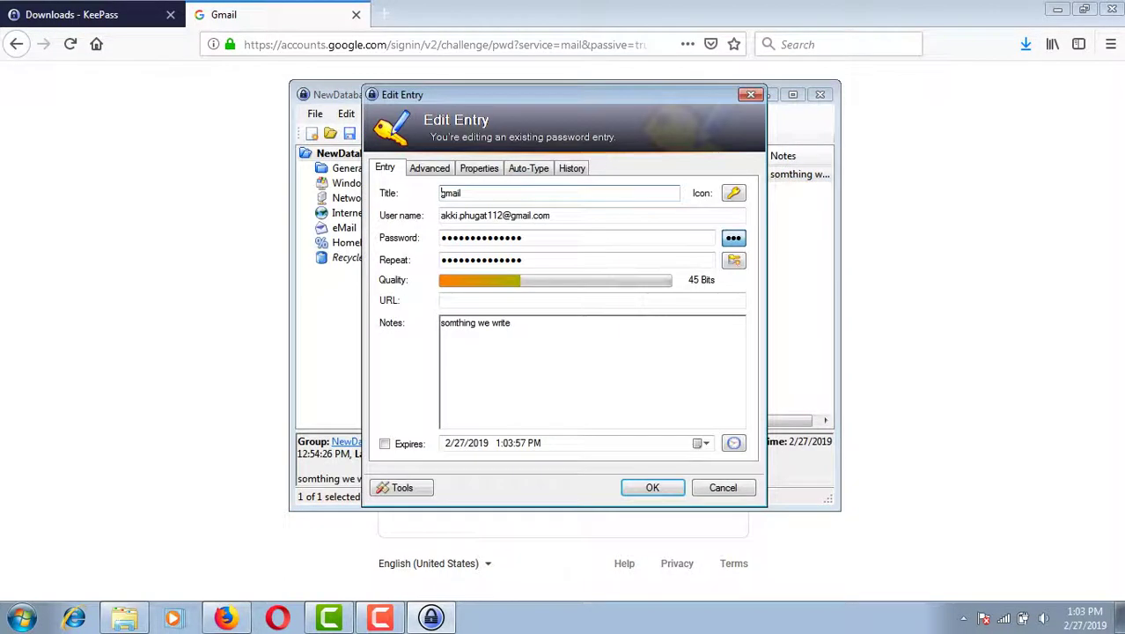
{"action": "key", "text": "Return"}
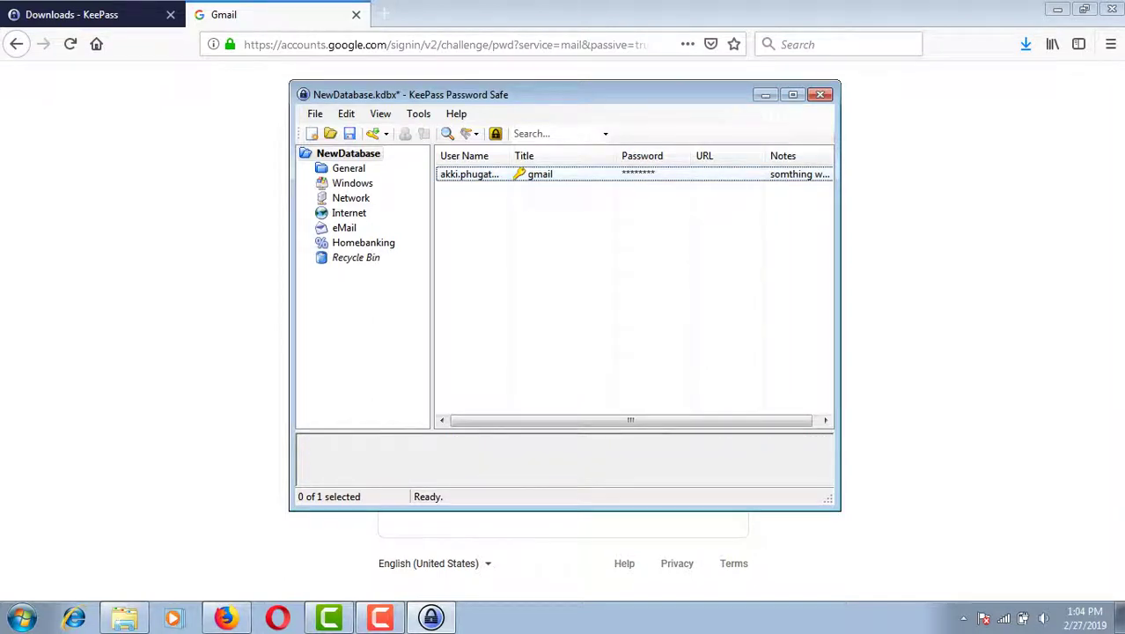
{"action": "left_click", "coordinate": [530, 175]}
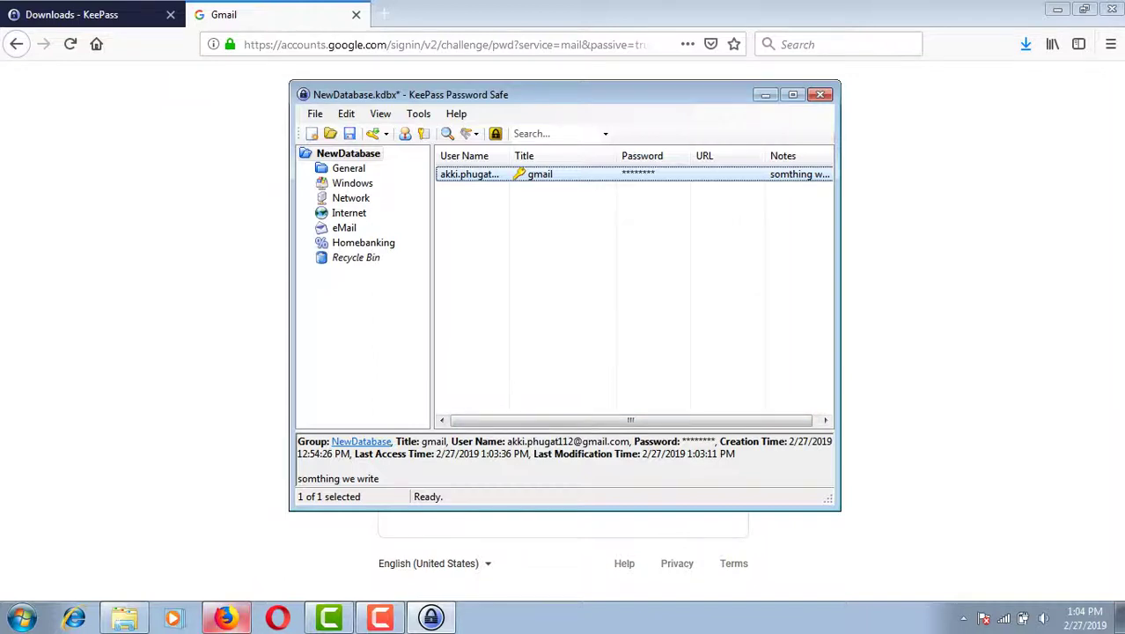
{"action": "key", "text": "ctrl+v"}
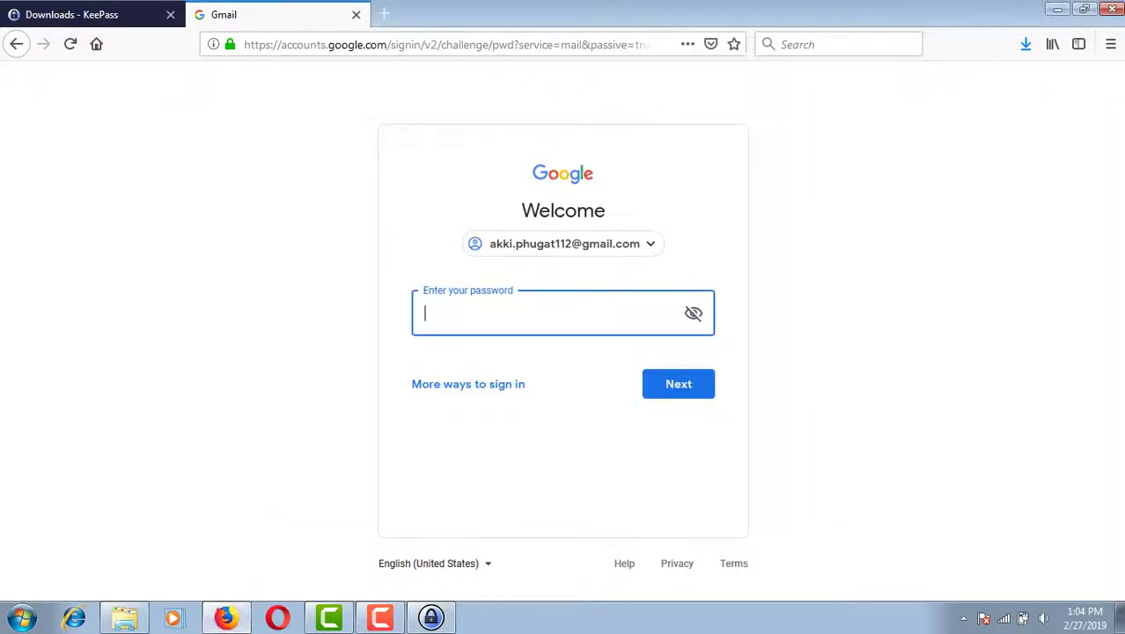
{"action": "right_click", "coordinate": [514, 314]}
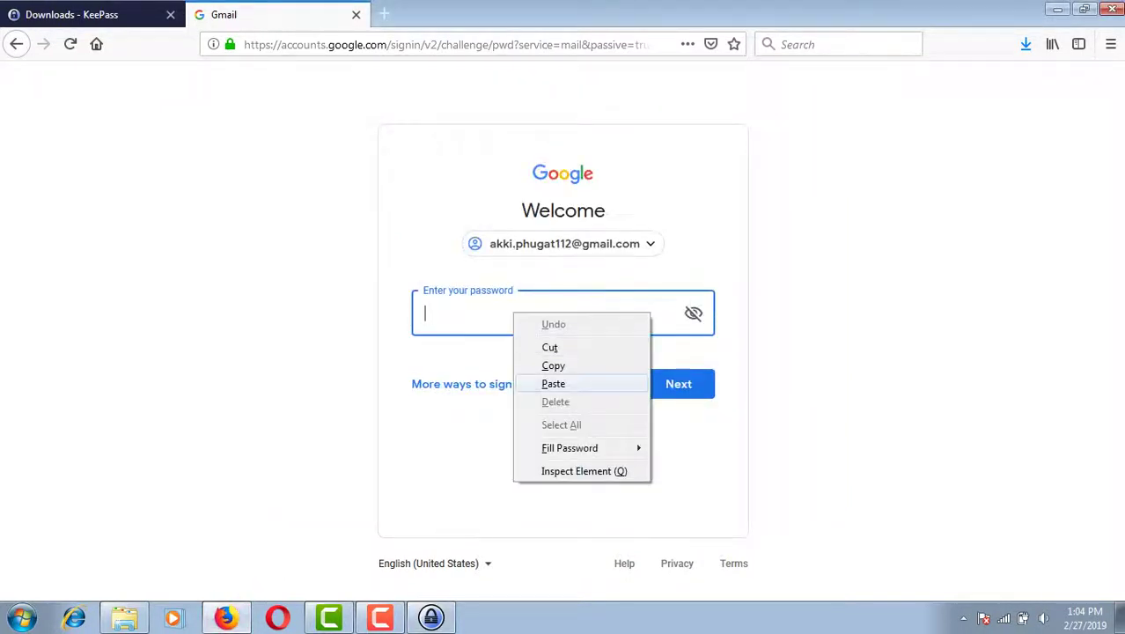
{"action": "key", "text": "Escape"}
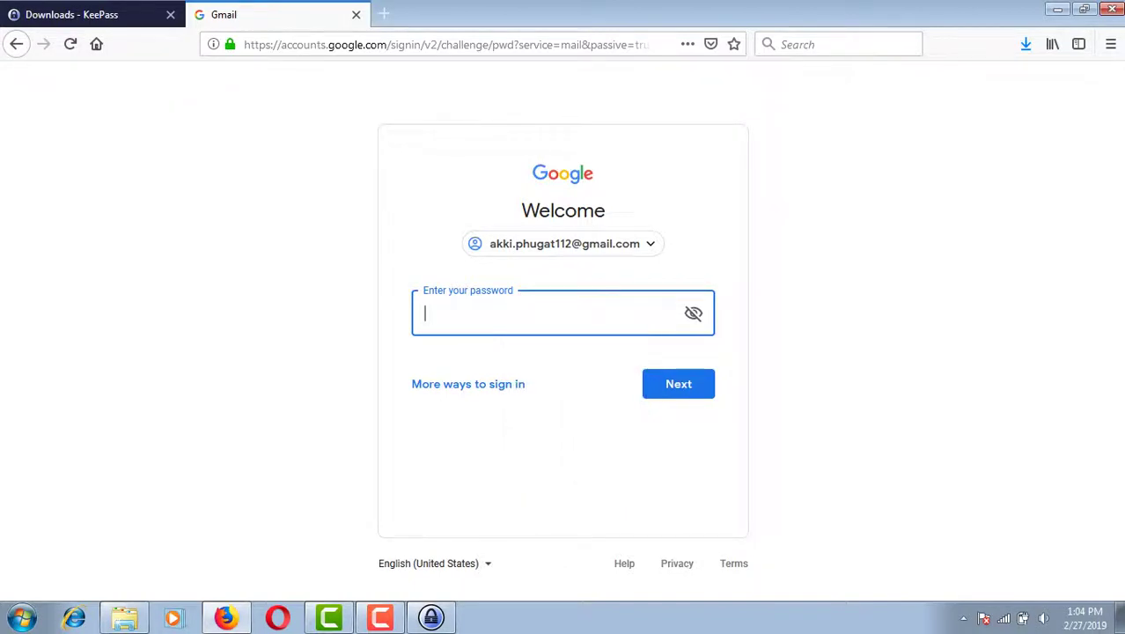
- Copy the gmail entry's password from KeePass, paste it into Gmail, and submit
{"action": "key", "text": "alt+Tab"}
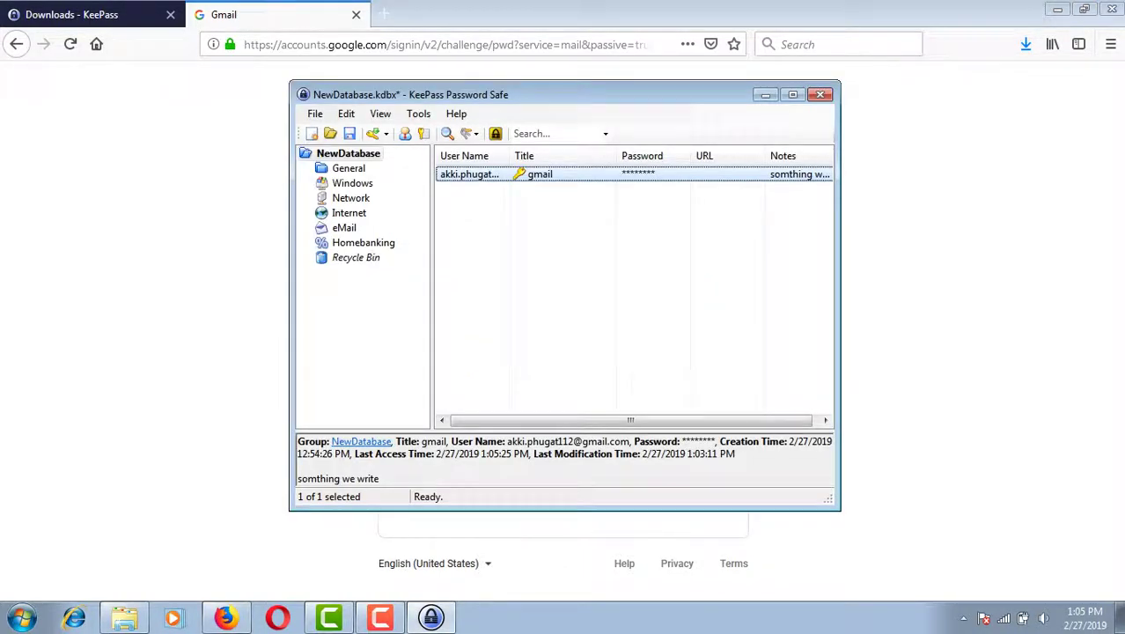
{"action": "key", "text": "ctrl+c"}
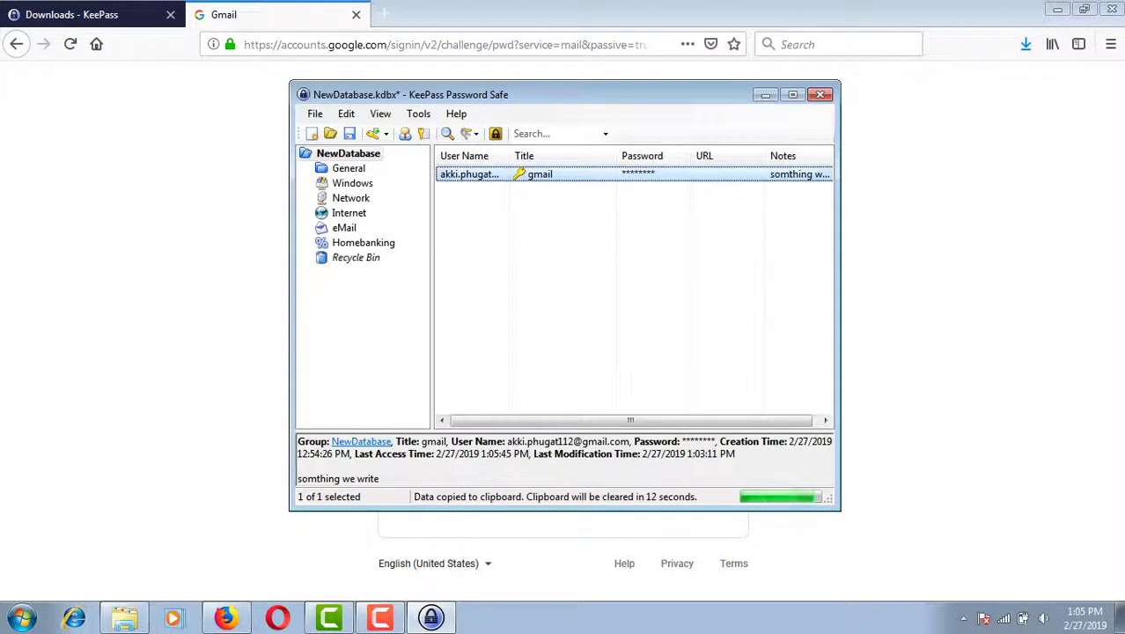
{"action": "key", "text": "alt+Tab"}
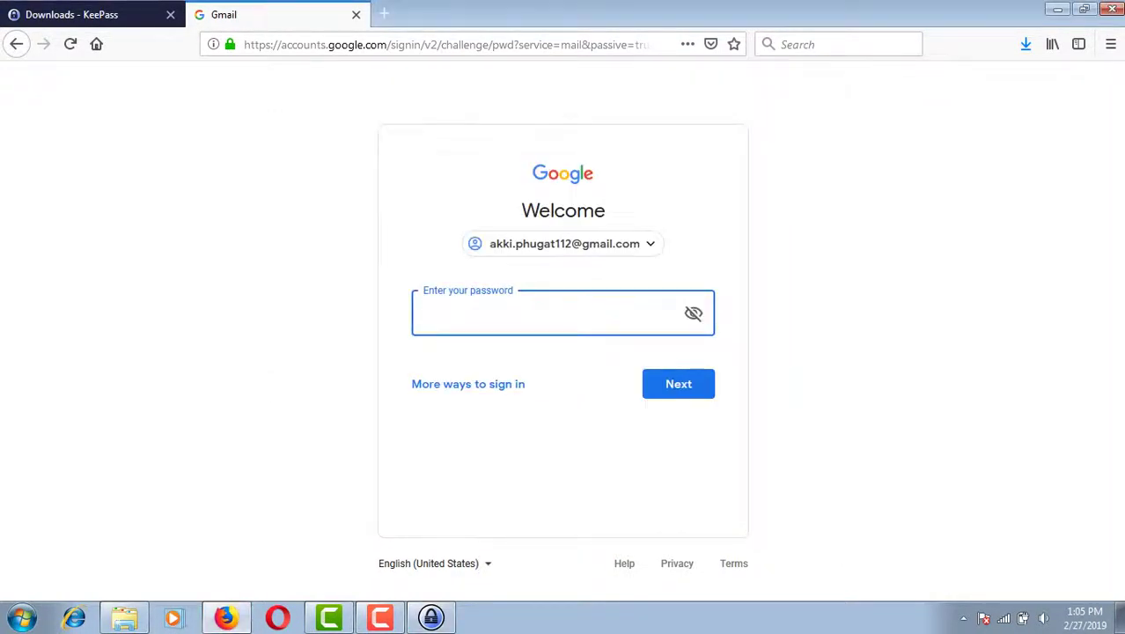
{"action": "key", "text": "ctrl+v"}
{"action": "key", "text": "Return"}
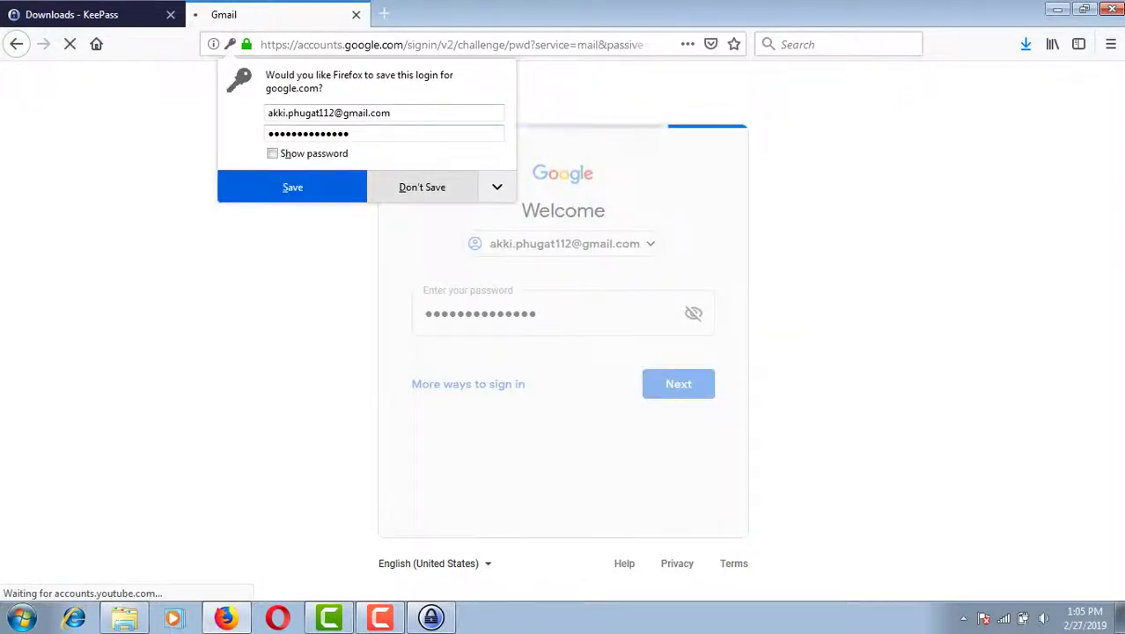
- Decline saving the Gmail login, close the Gmail tab, minimize Firefox, and move KeePass up-left
{"action": "left_click", "coordinate": [422, 187]}
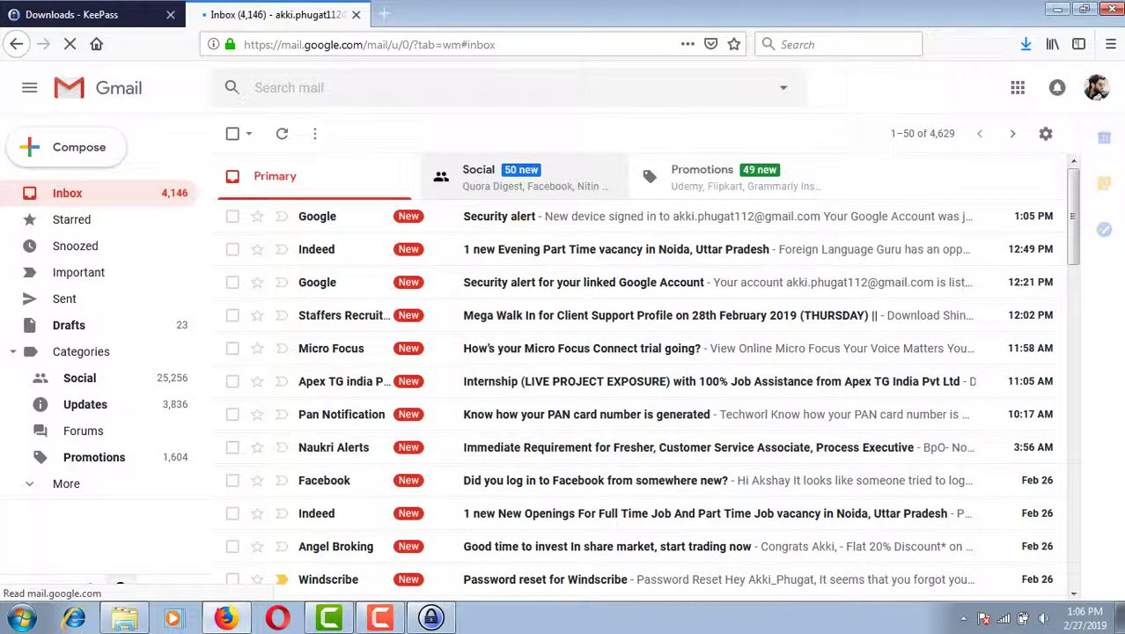
{"action": "left_click", "coordinate": [356, 14]}
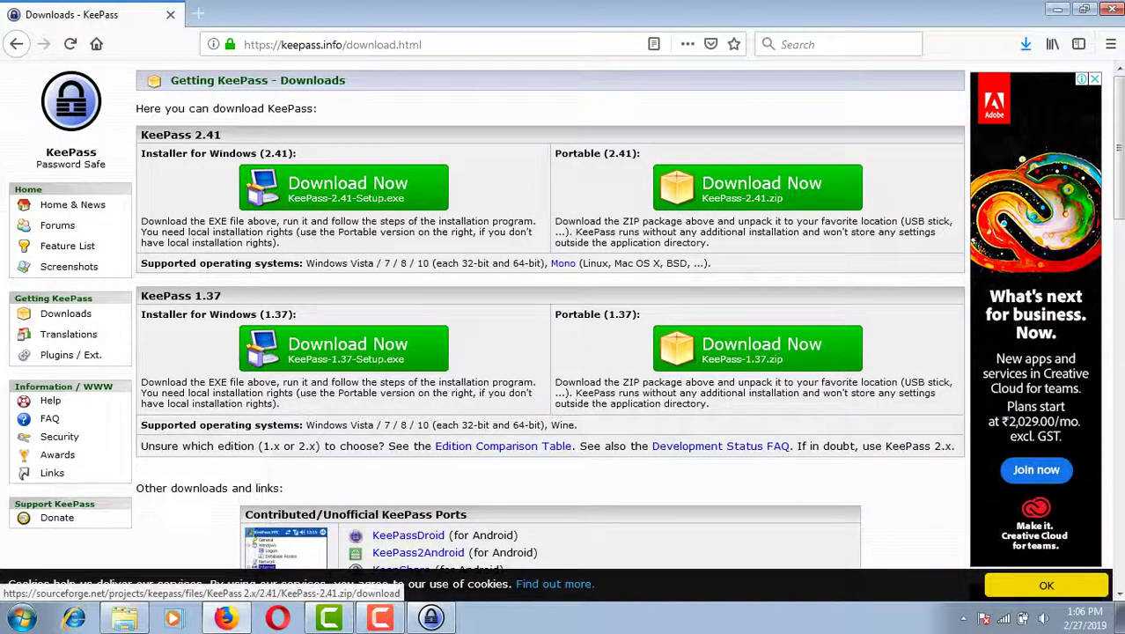
{"action": "left_click", "coordinate": [1057, 8]}
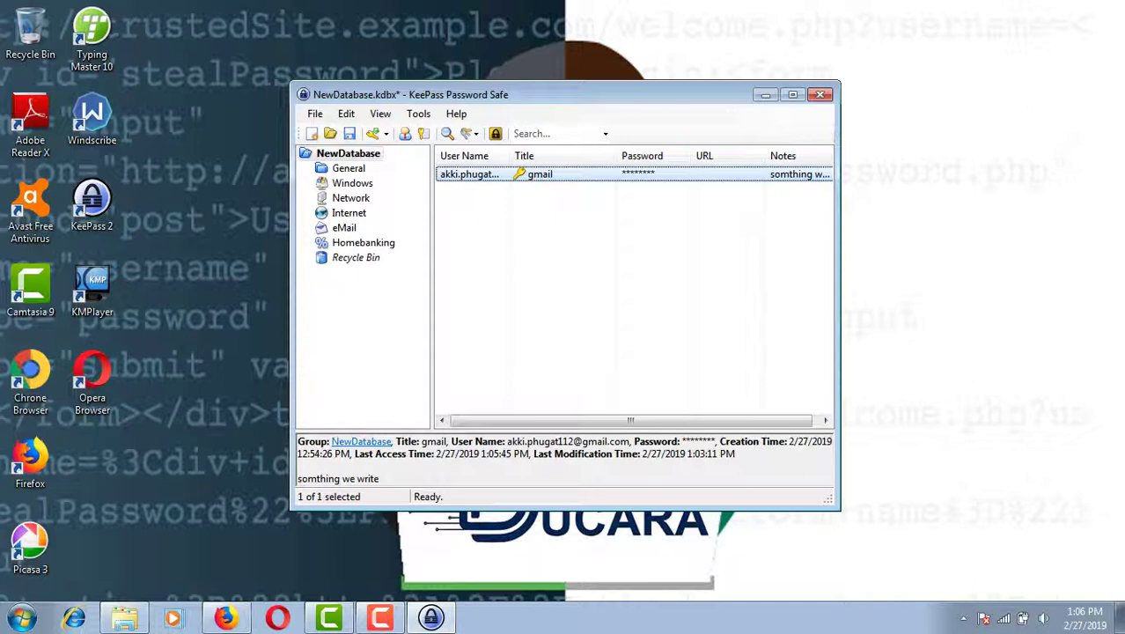
{"action": "left_click_drag", "start_coordinate": [563, 95], "coordinate": [519, 48]}
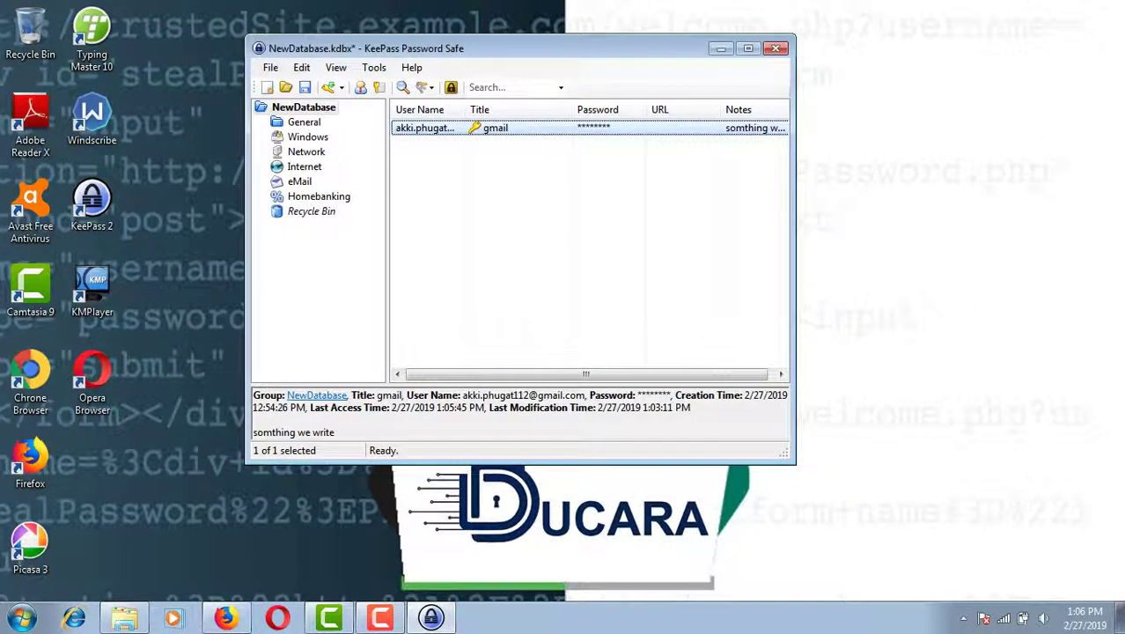